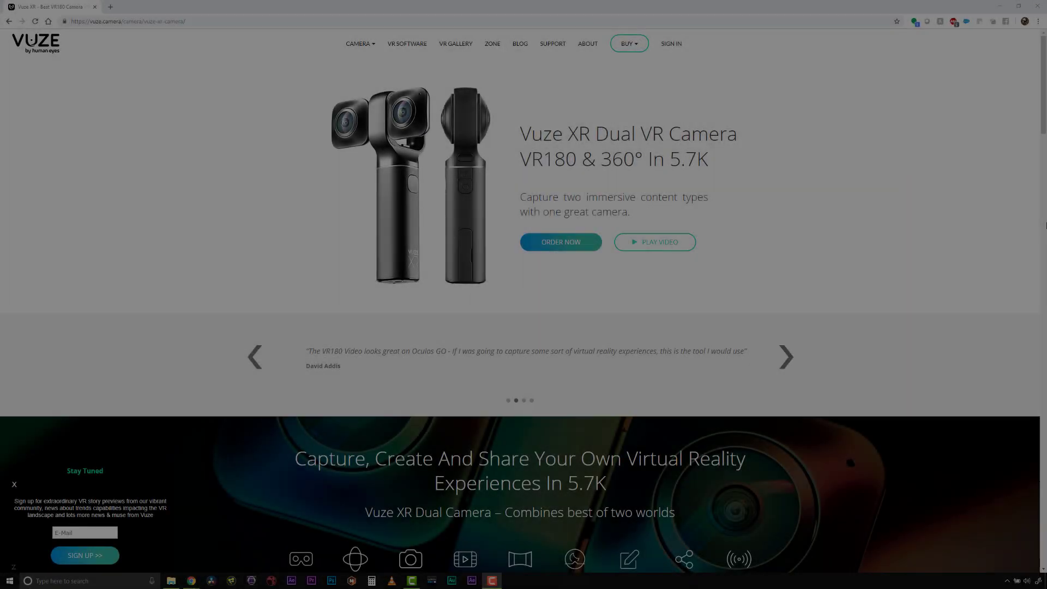
- Scroll the Vuze XR product page down to its Tech Specs section
scroll(1045, 224, down, 3)
scroll(1045, 224, down, 20)
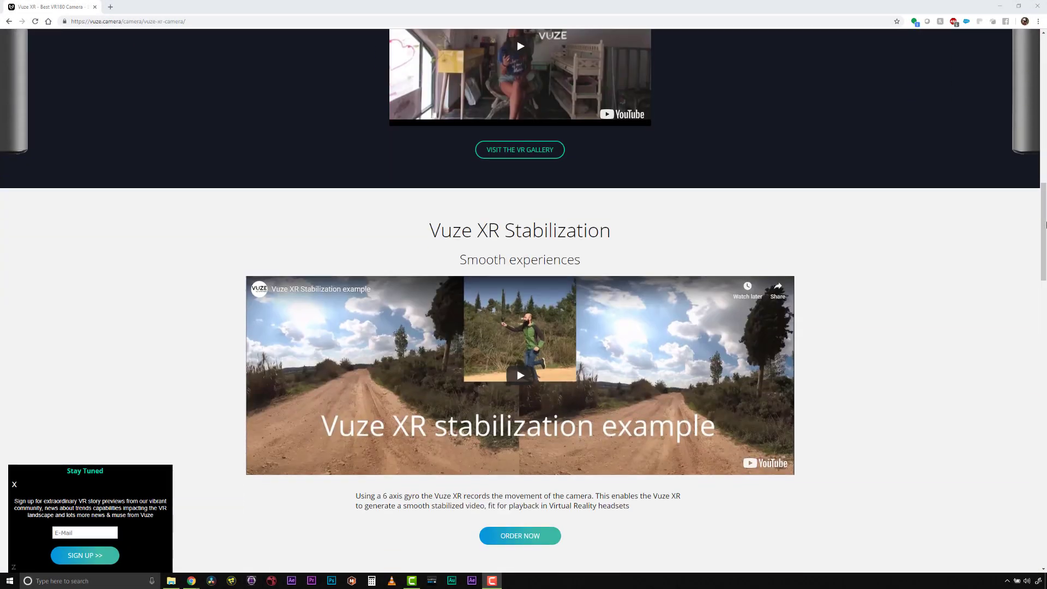
scroll(1046, 225, down, 15)
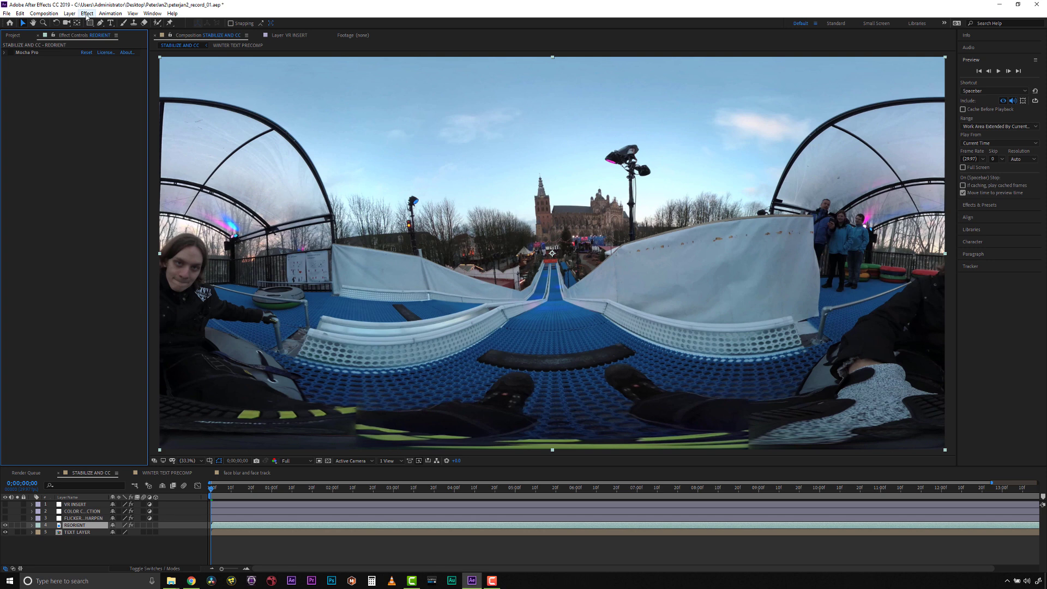
- Apply Mocha Pro to the REORIENT layer, set Views to 360 Mono, and launch Mocha
click(87, 14)
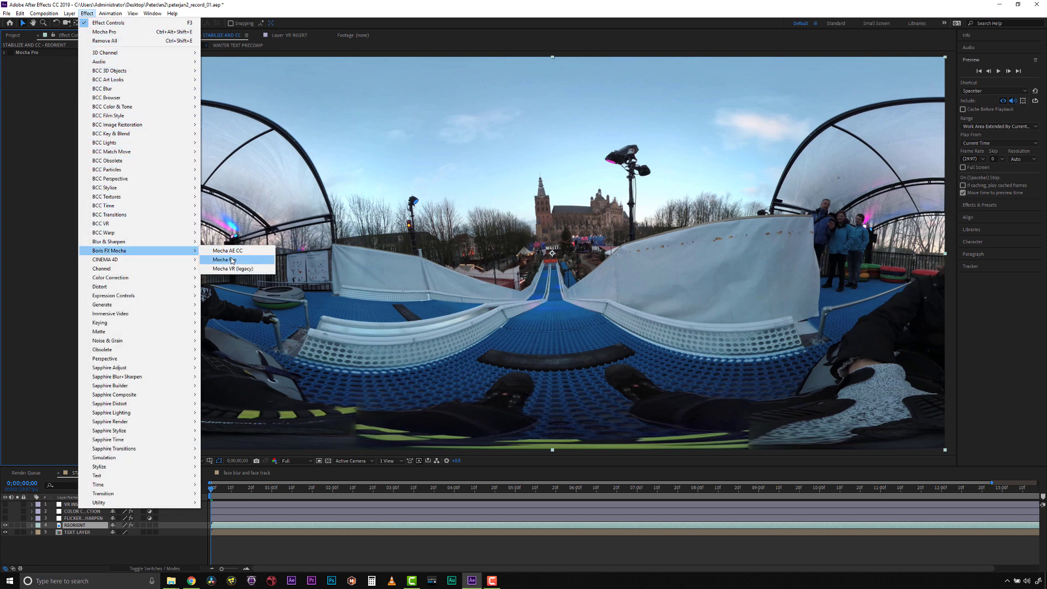
click(232, 260)
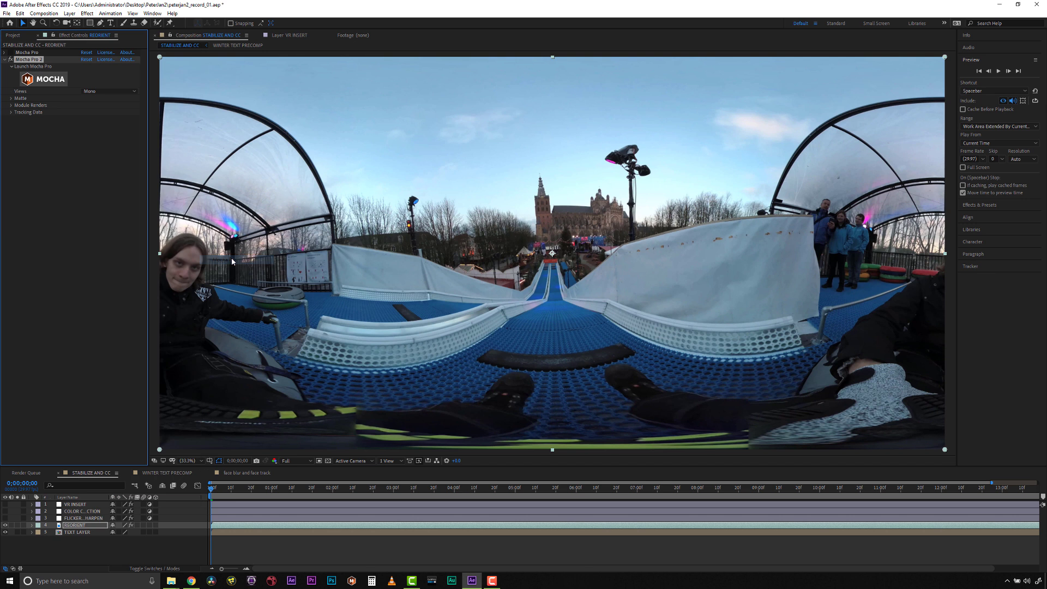
click(101, 92)
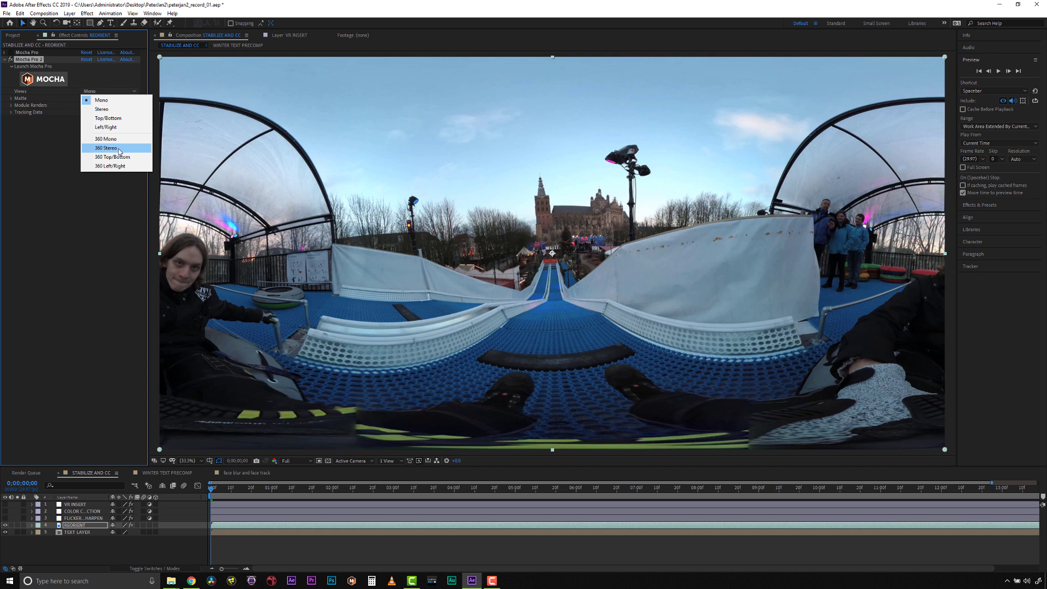
click(125, 141)
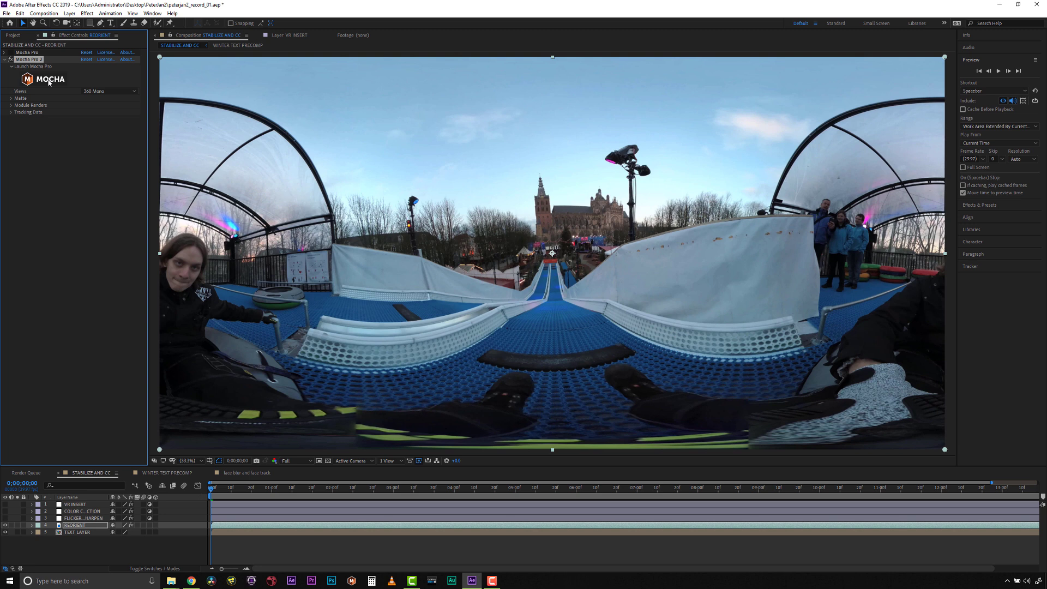
click(48, 79)
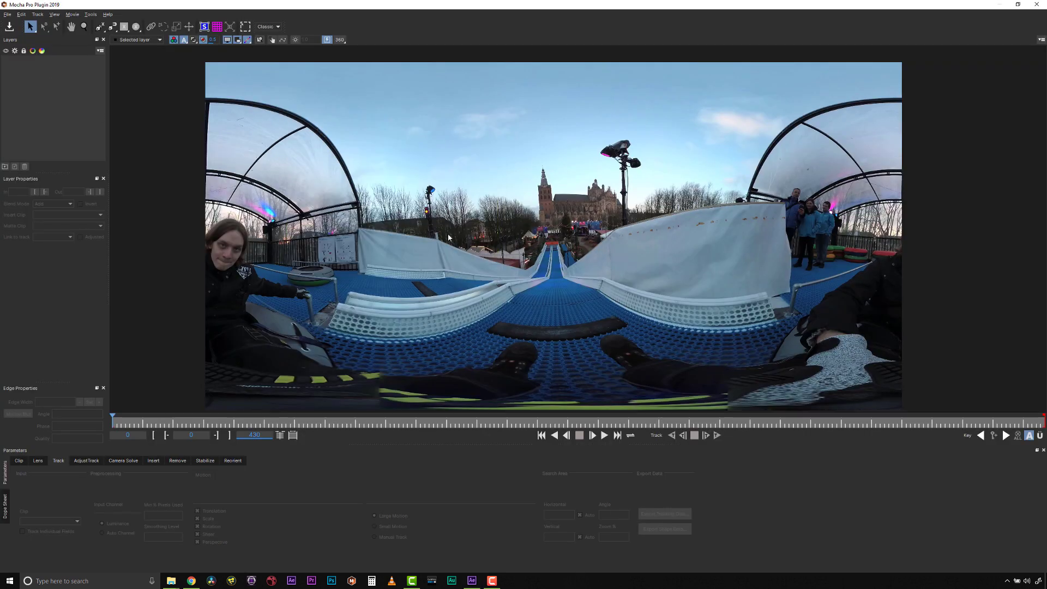
- Outline the cathedral with an X-Spline shape, track it forward, and check flat and 360 views
click(100, 27)
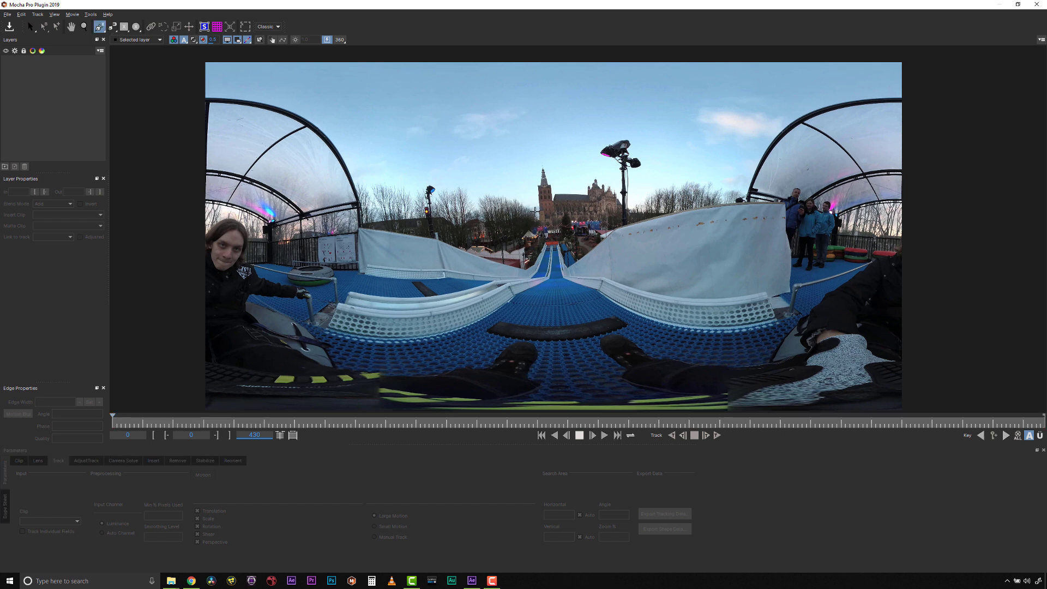
click(536, 211)
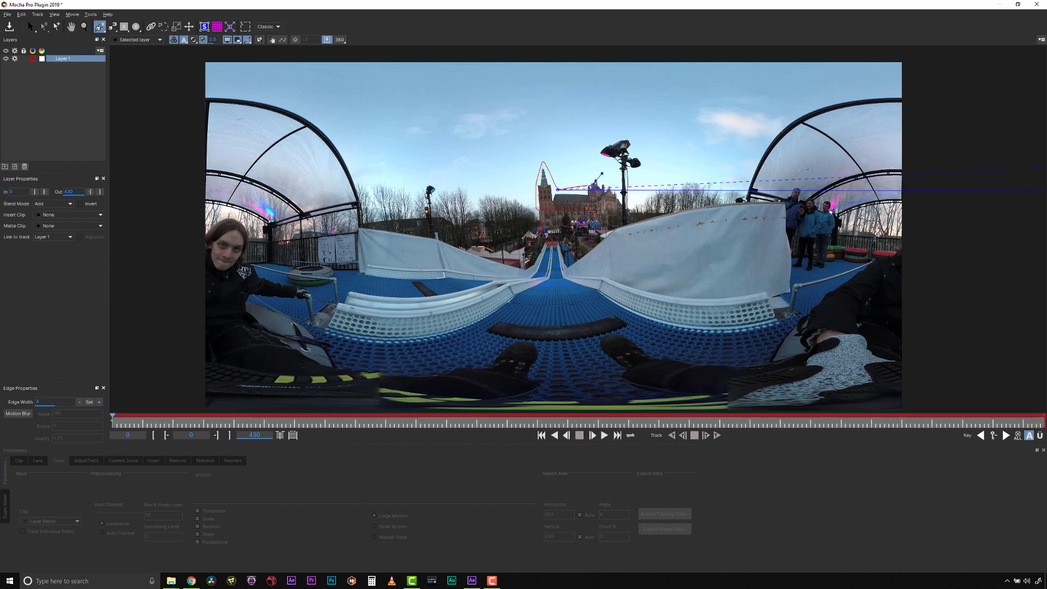
right_click(592, 211)
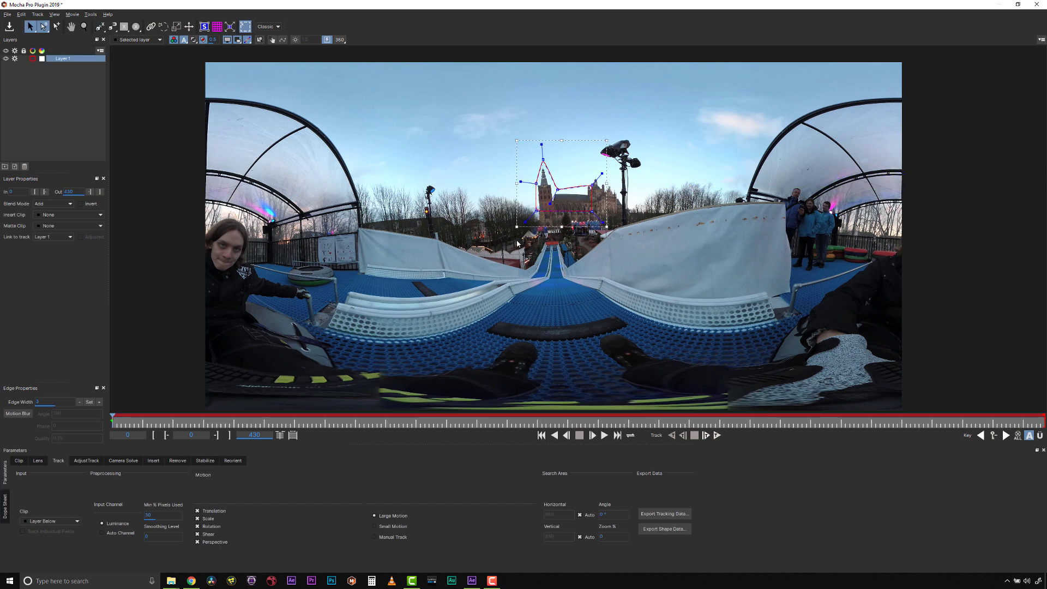
click(718, 436)
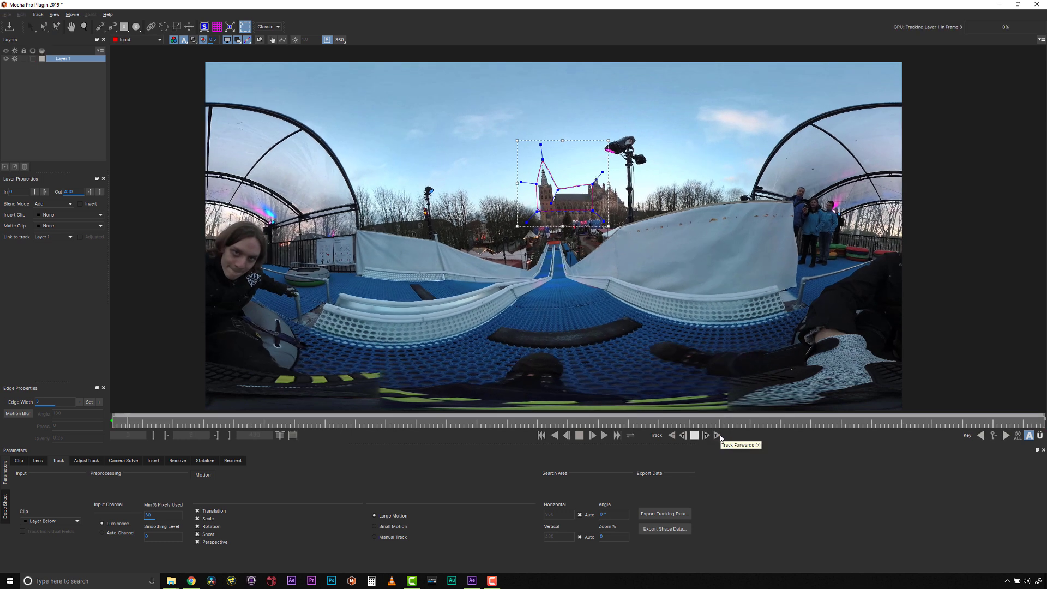
click(340, 39)
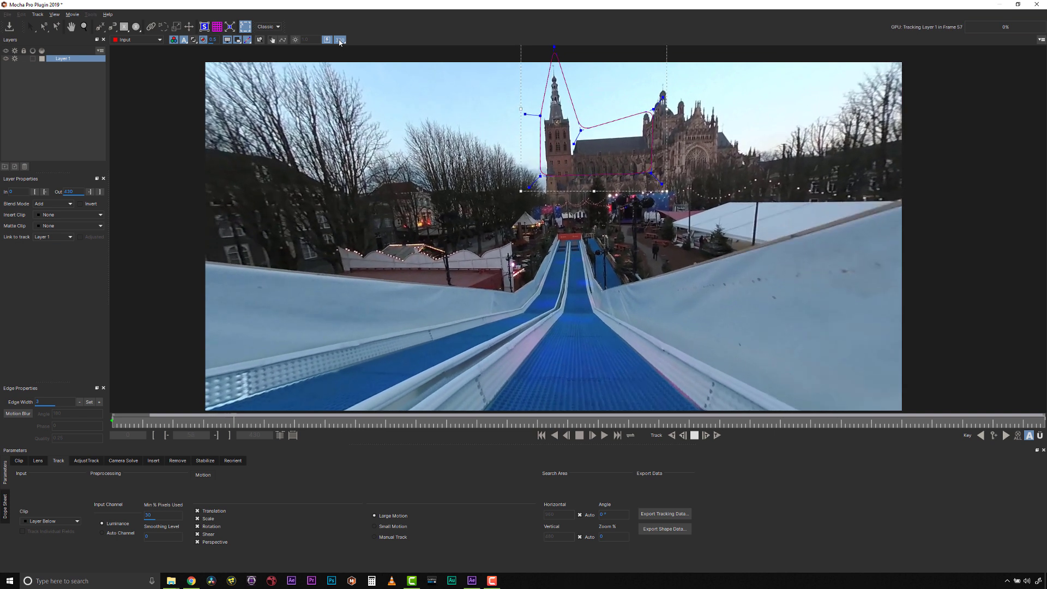
click(340, 40)
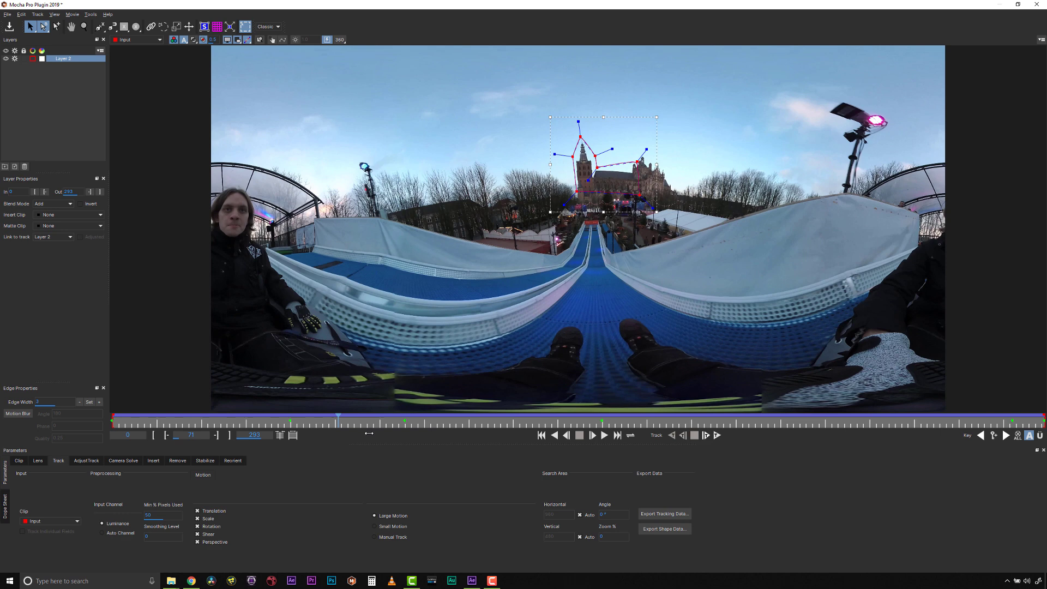
- From the first frame, open Reorient settings, turn off View Horizon, and view the clip Front
drag(322, 433, 90, 435)
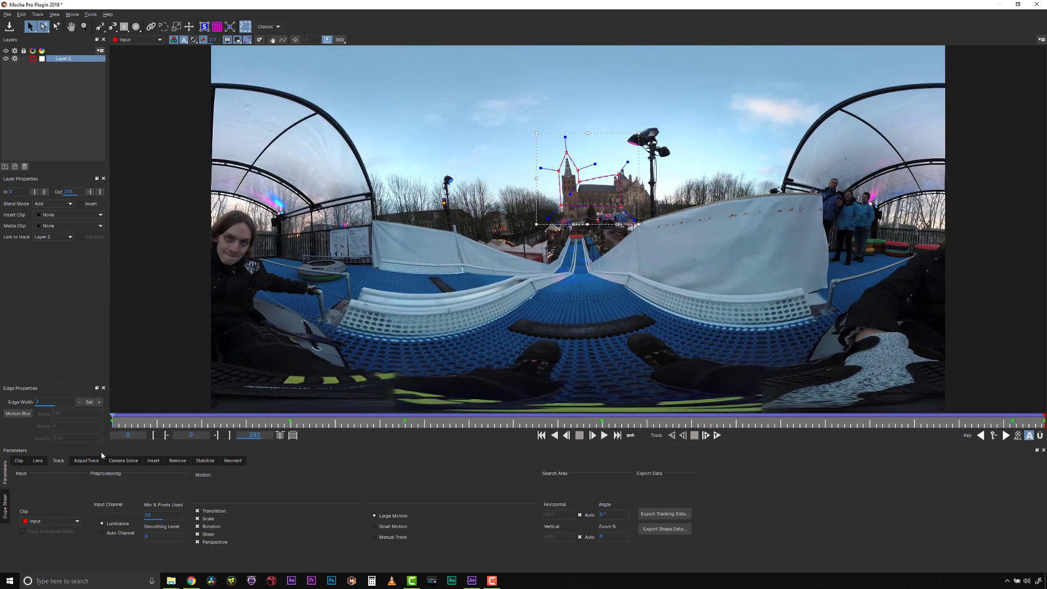
click(236, 463)
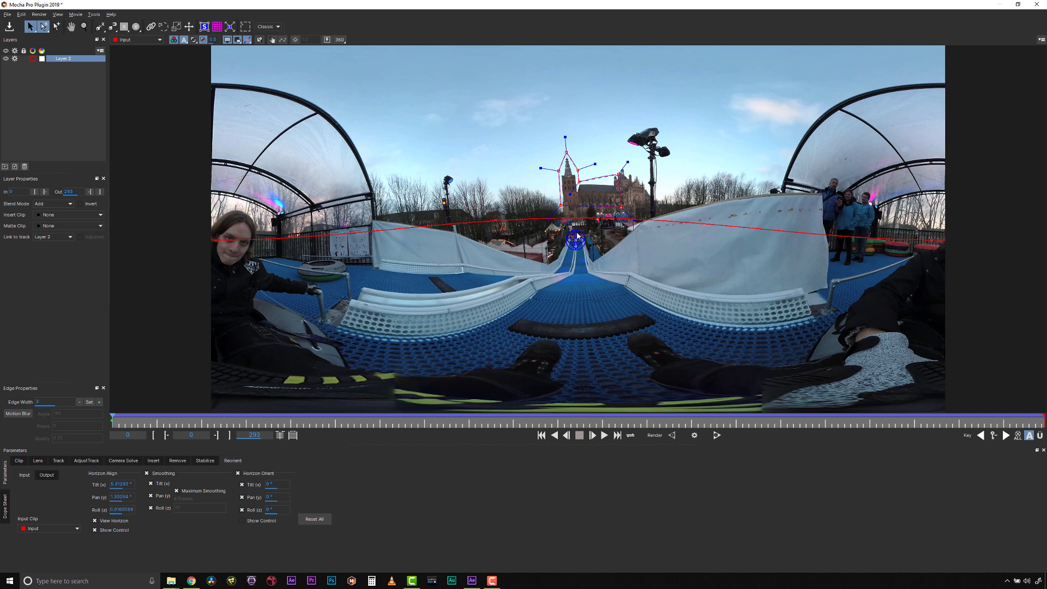
click(95, 522)
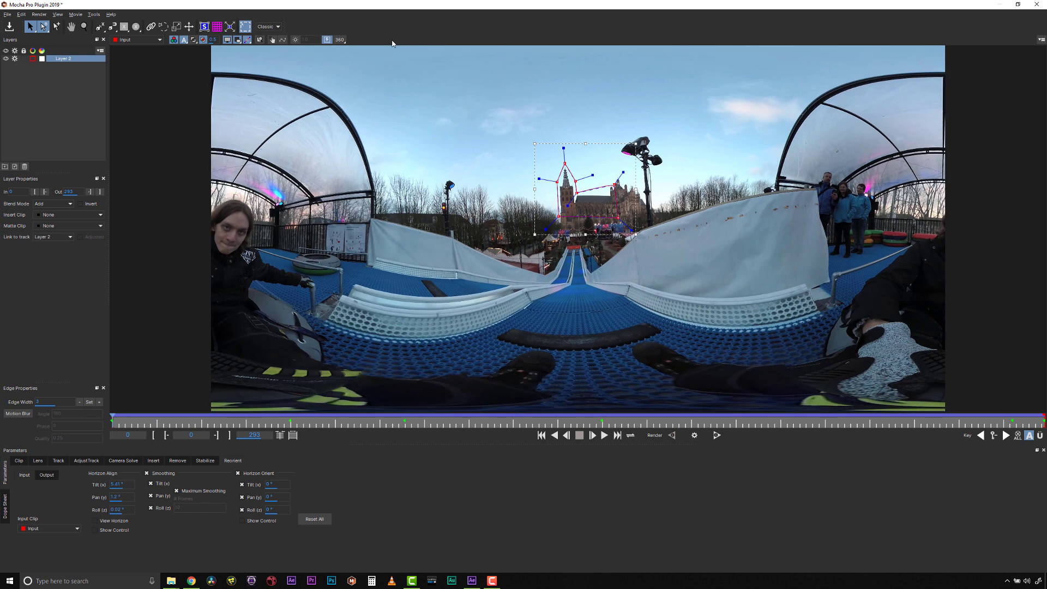
click(340, 40)
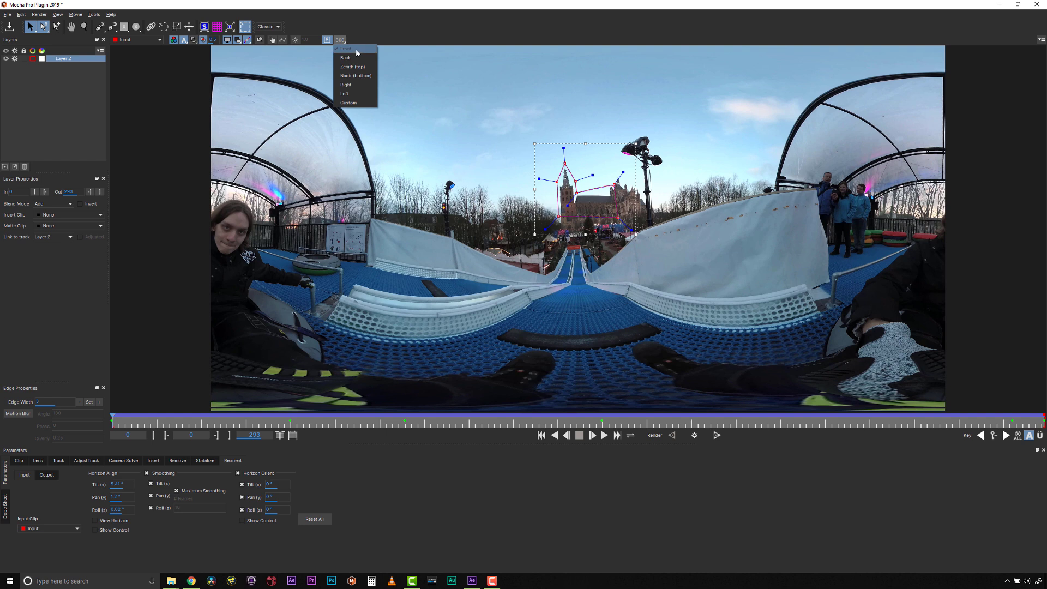
click(357, 51)
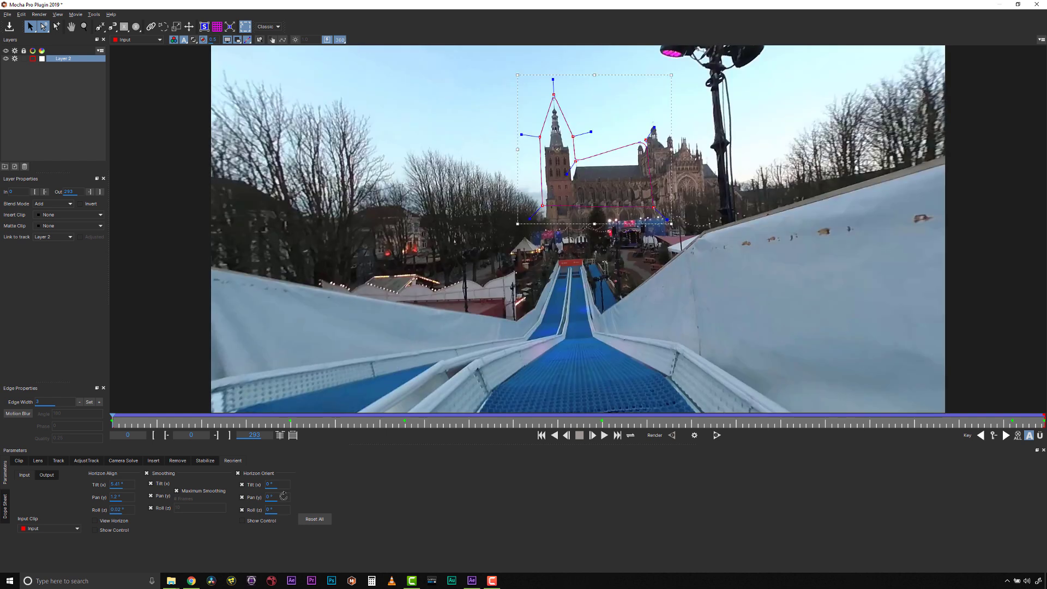
- Enter orient tilt -3.05°, pan -3° and roll -1.88°, then scrub to check the result
text(-3.05)
key(Return)
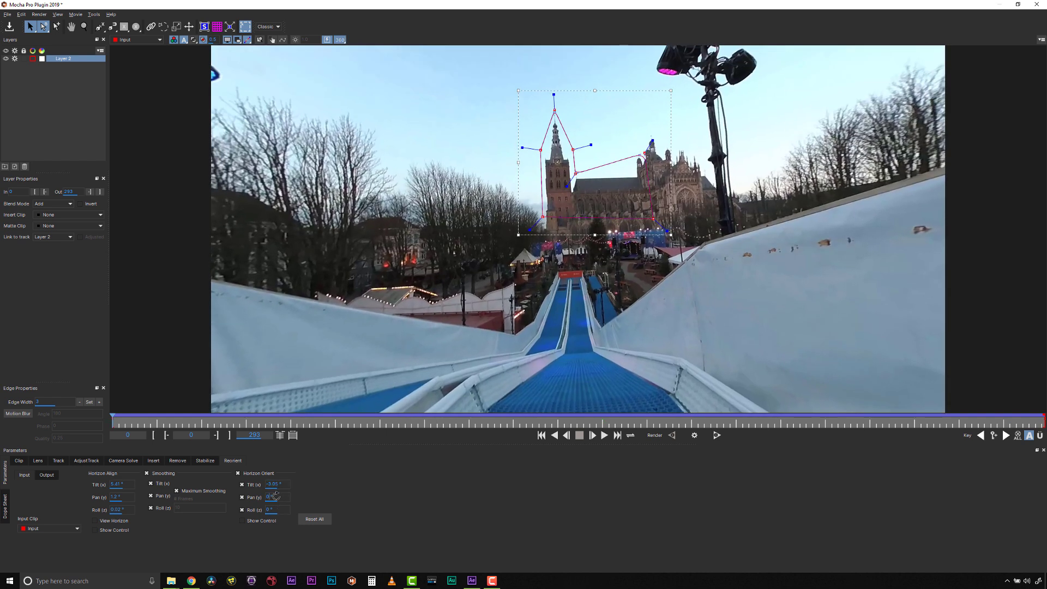
text(-3)
key(Tab)
text(-0.77)
key(Return)
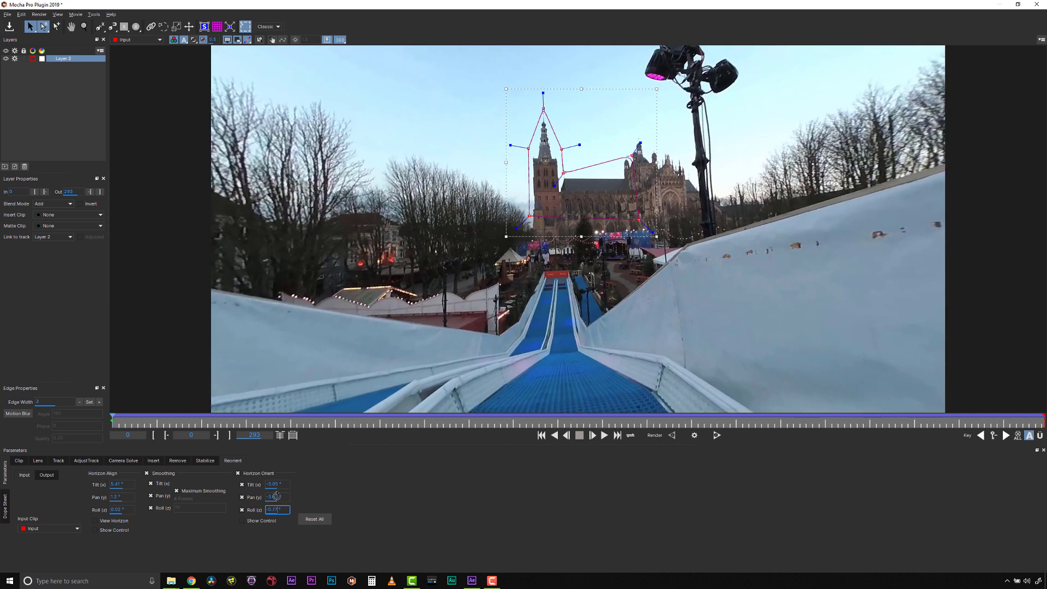
text(-1.88)
key(Return)
drag(121, 419, 79, 430)
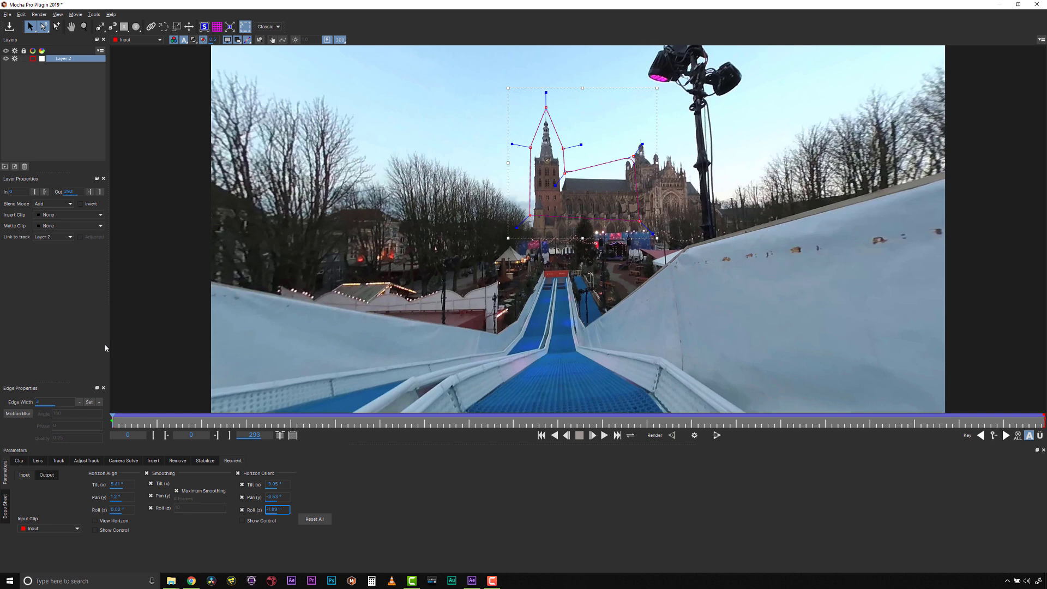
- Save the Mocha project and close Mocha to return to After Effects
click(7, 15)
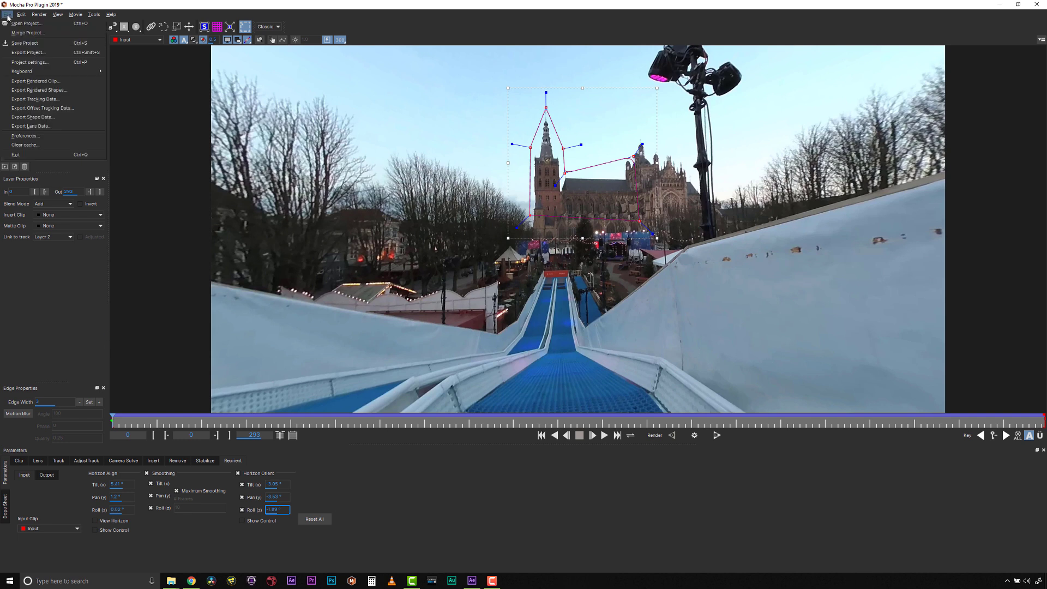
key(Escape)
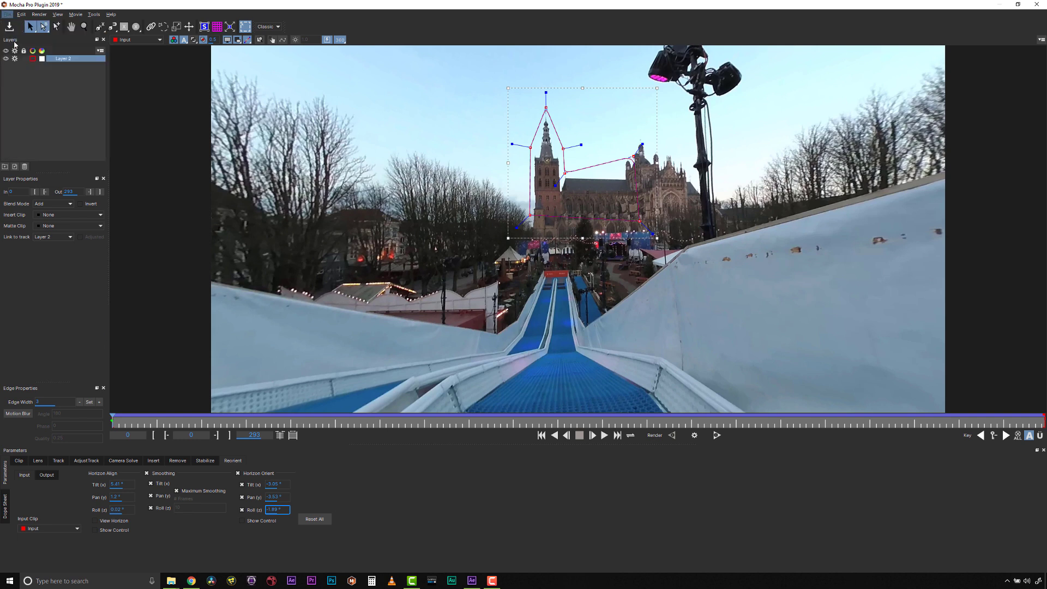
click(1038, 5)
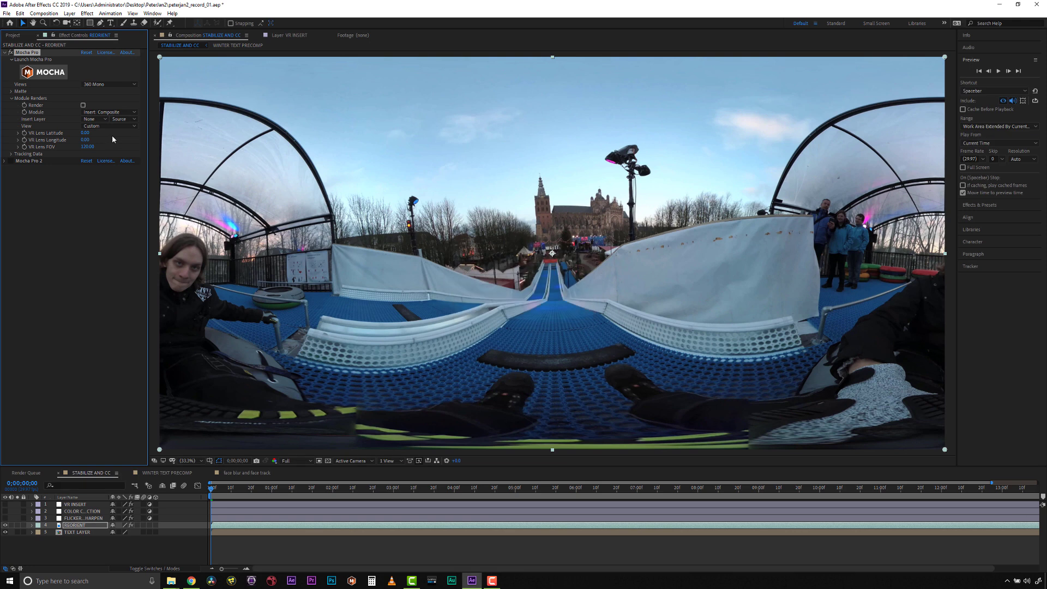
- Set the Mocha Pro effect's Module to Reorient and enable Render
click(95, 112)
click(110, 175)
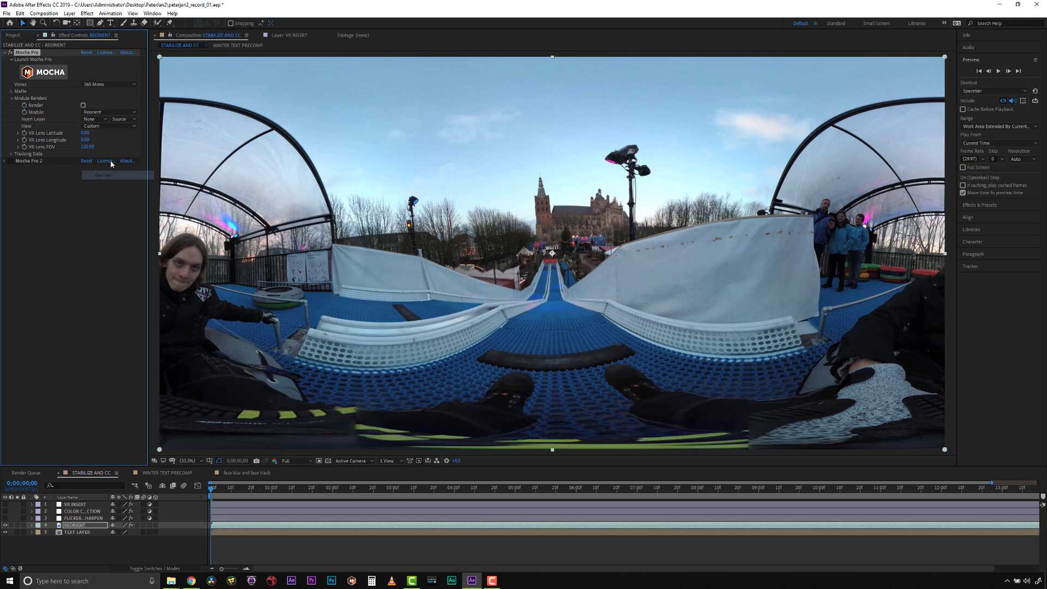
click(82, 105)
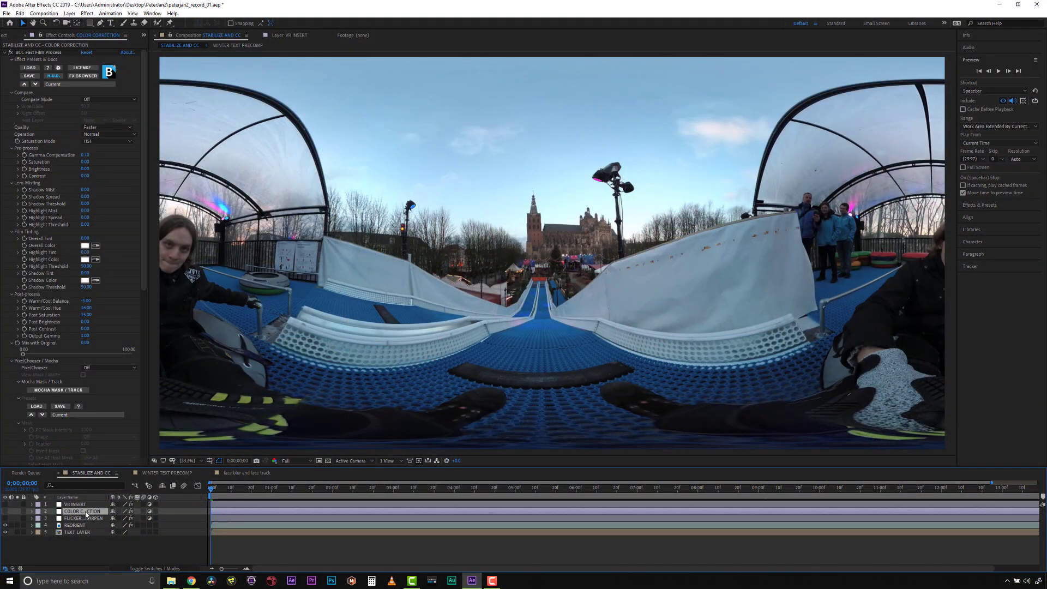
- Show the COLOR CORRECTION layer and preview several BCC Fast Film Process looks without applying any
click(5, 511)
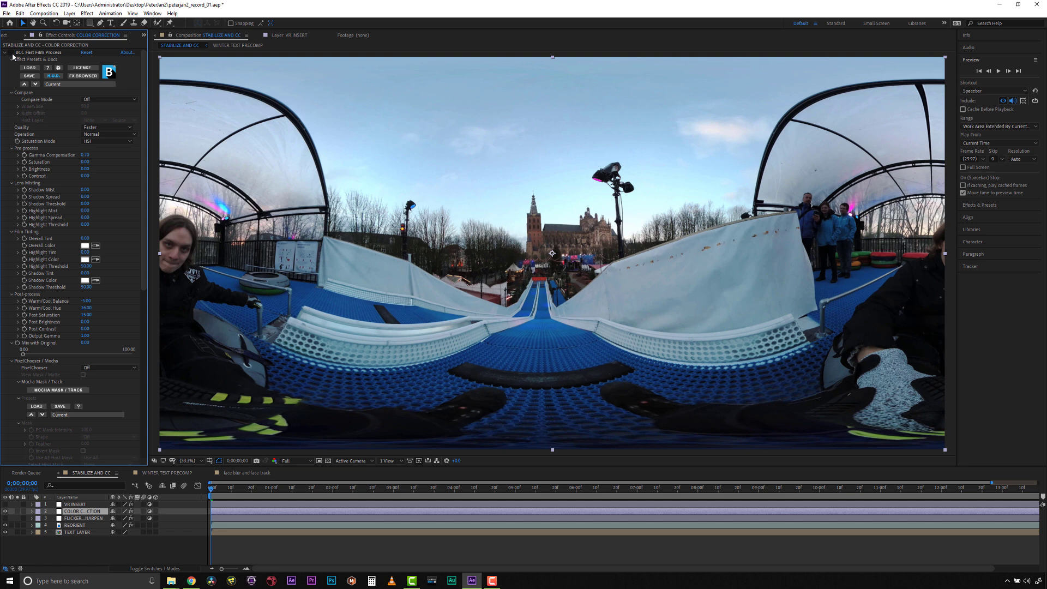
click(33, 53)
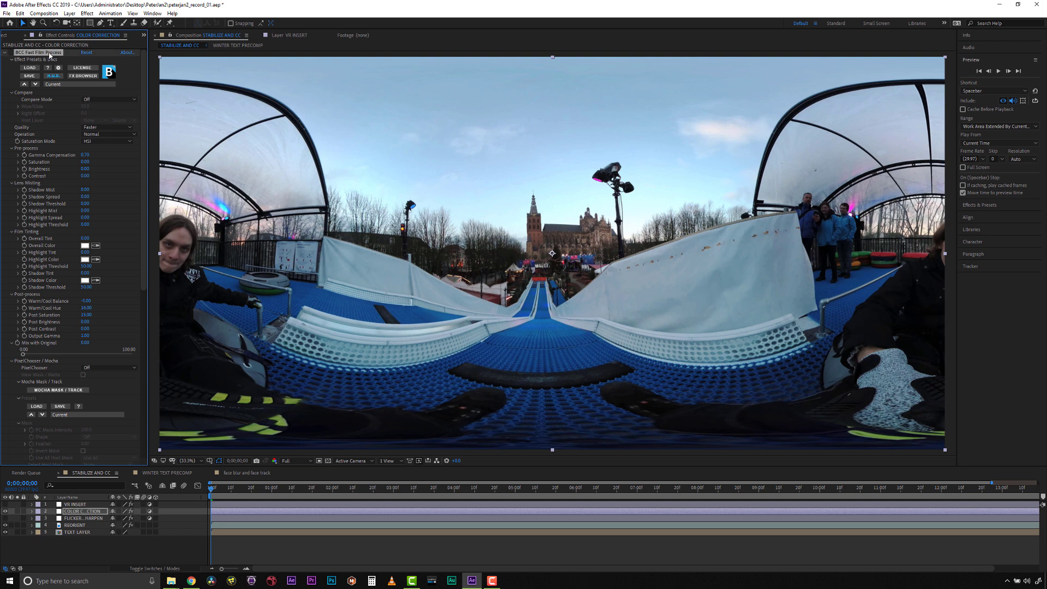
click(88, 78)
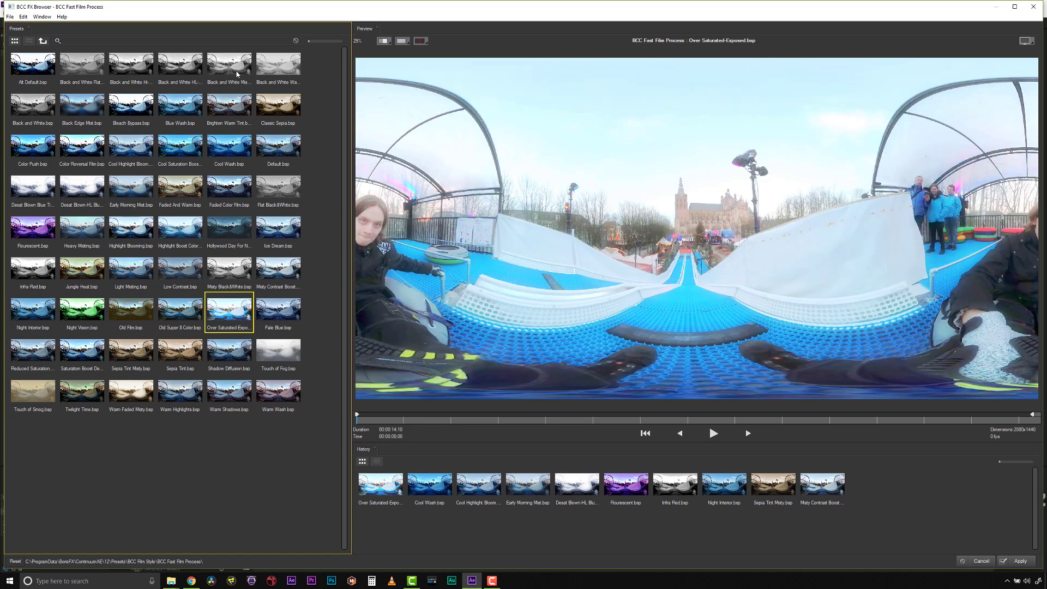
click(237, 75)
click(281, 109)
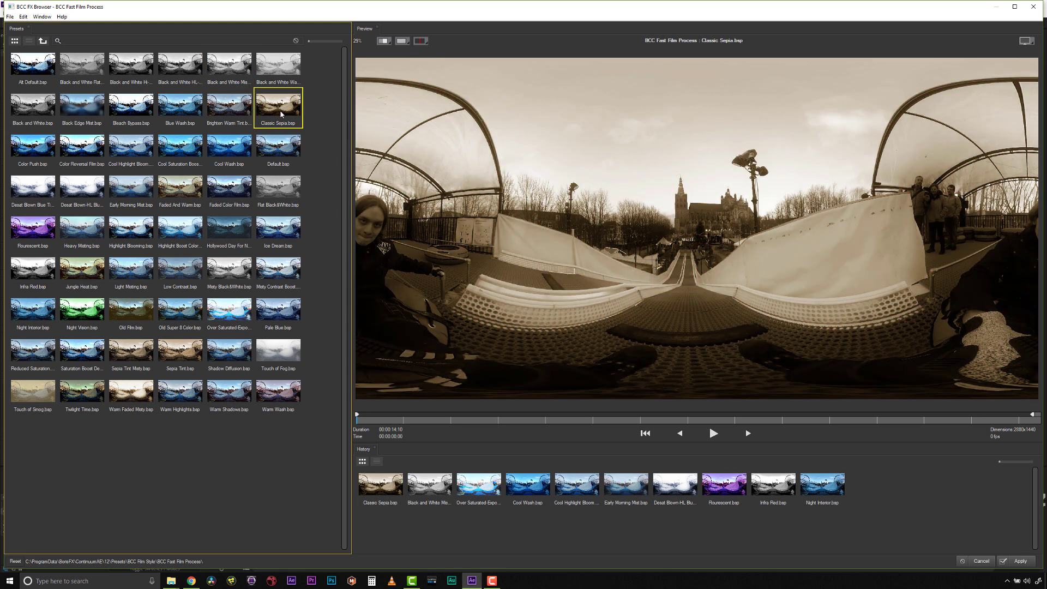
click(186, 184)
click(86, 265)
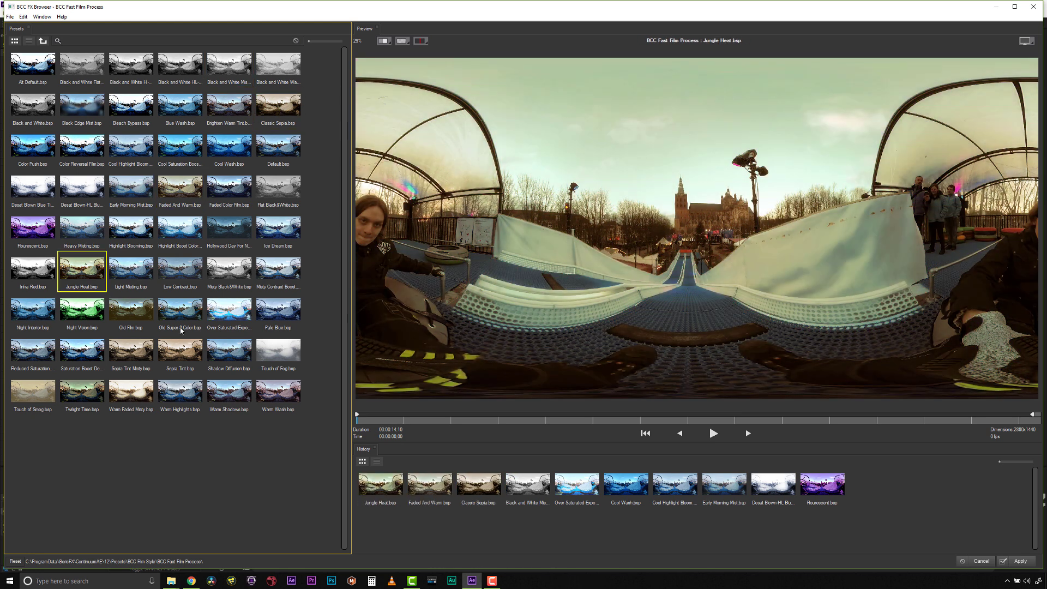
click(232, 353)
click(132, 397)
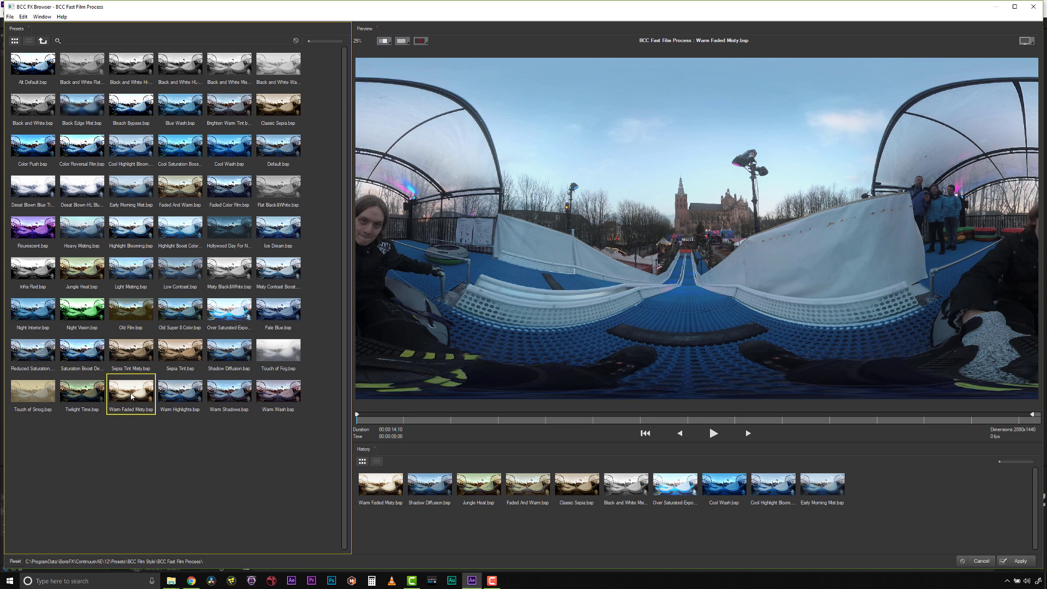
click(82, 391)
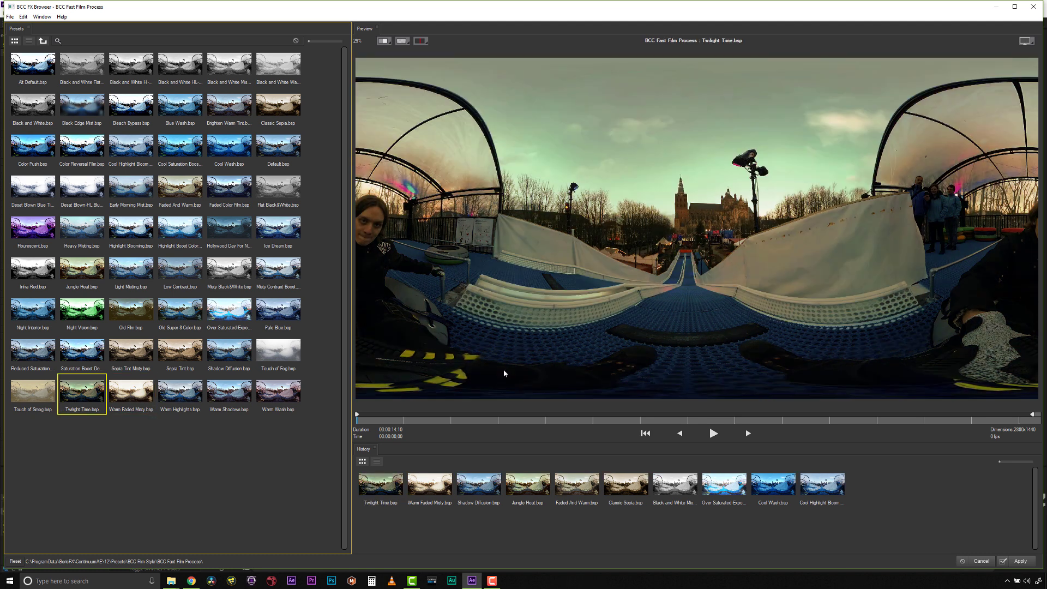
click(980, 562)
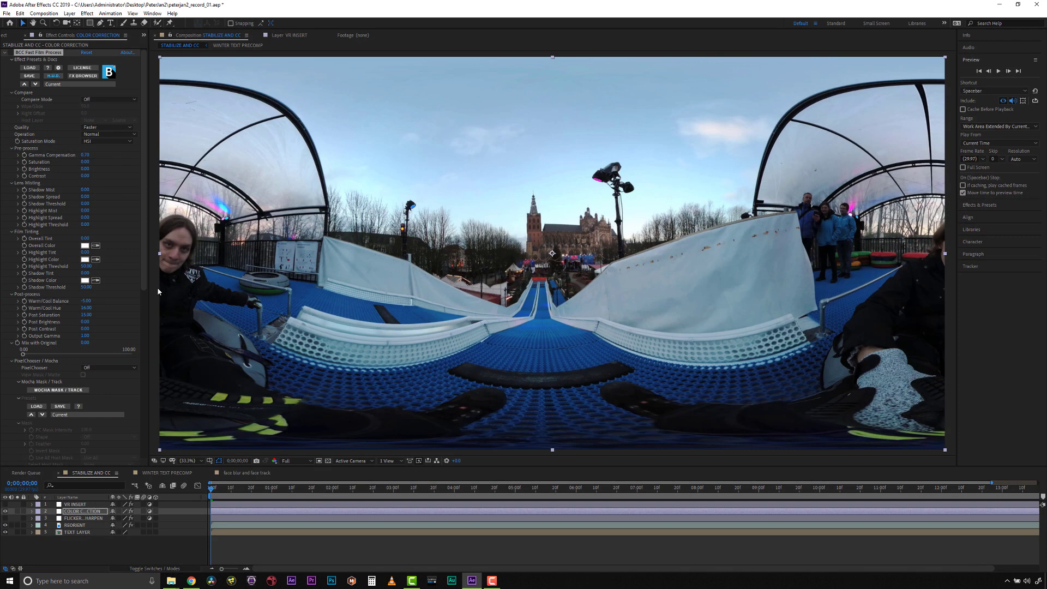
- Re-enable the film process grade and save its settings as preset 'MY NEW PRESET'
click(65, 189)
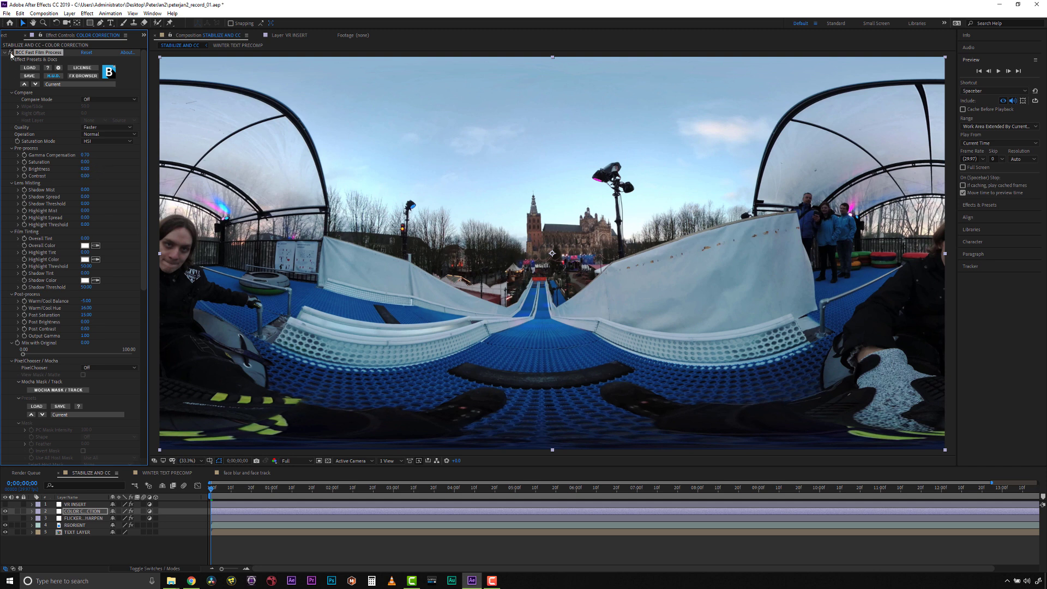
click(10, 54)
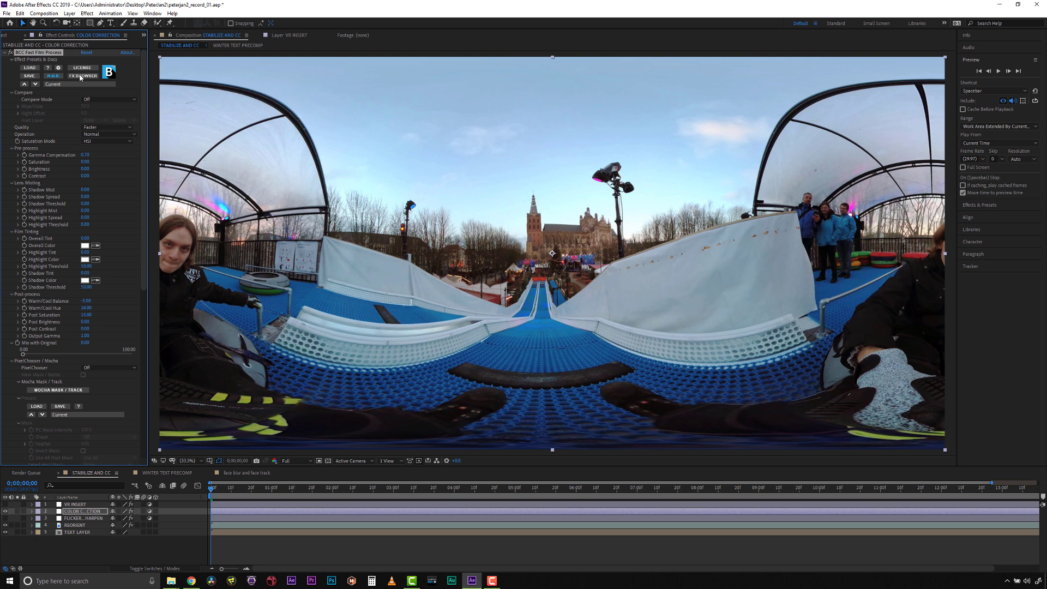
click(34, 78)
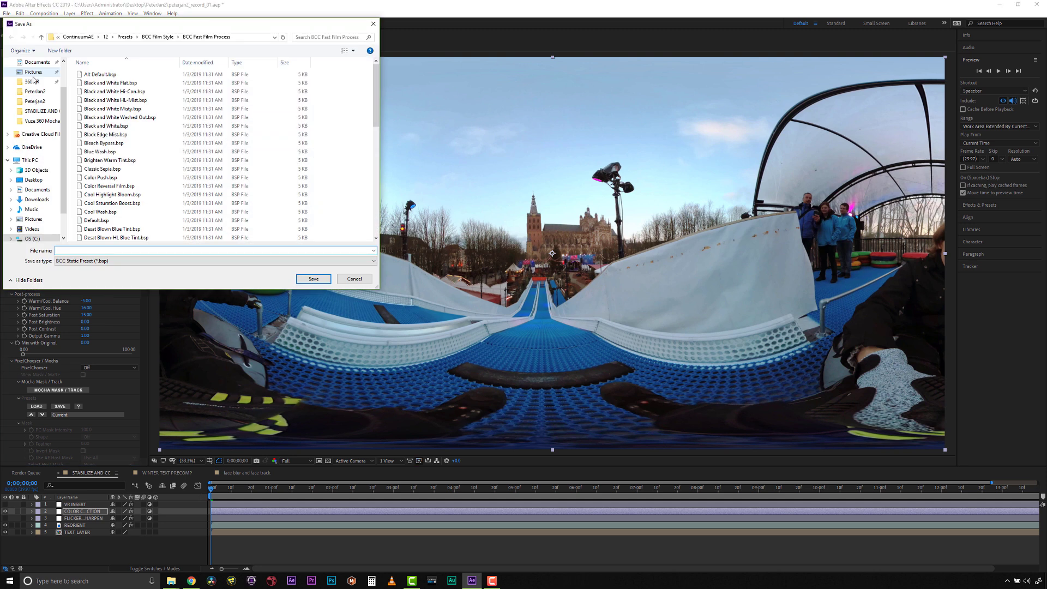
text(MY NEW PRESET)
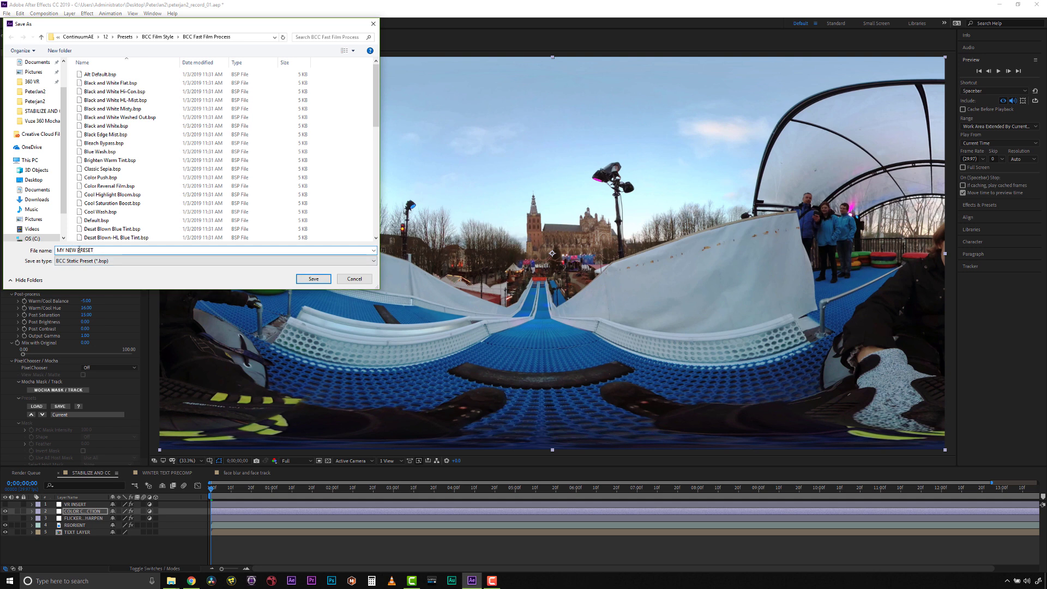
click(312, 279)
- Add BCC VR Flicker Fixer to the FLICKER & SHARPEN layer
click(86, 519)
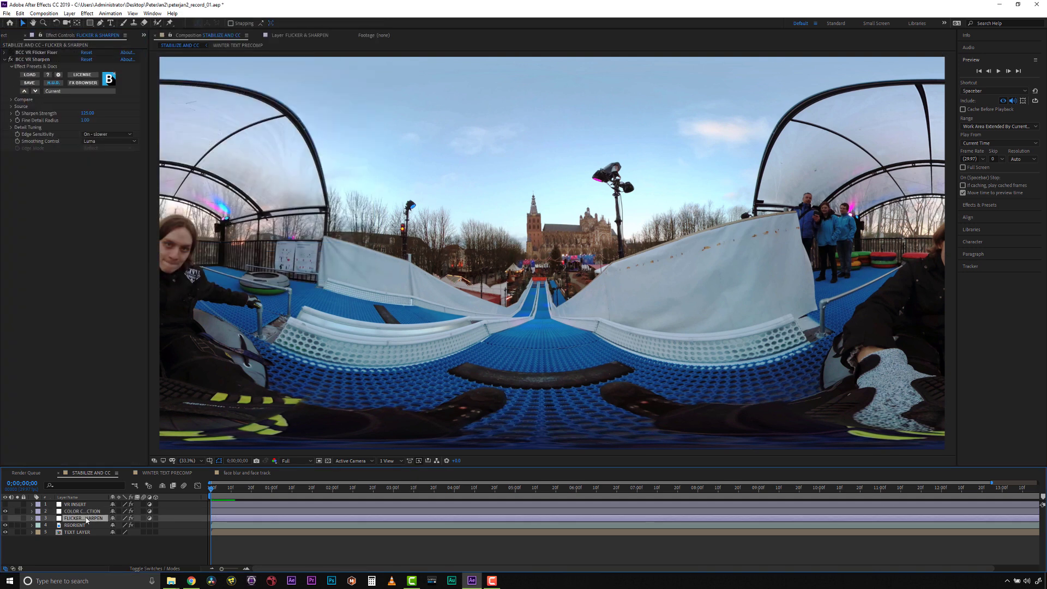
click(88, 13)
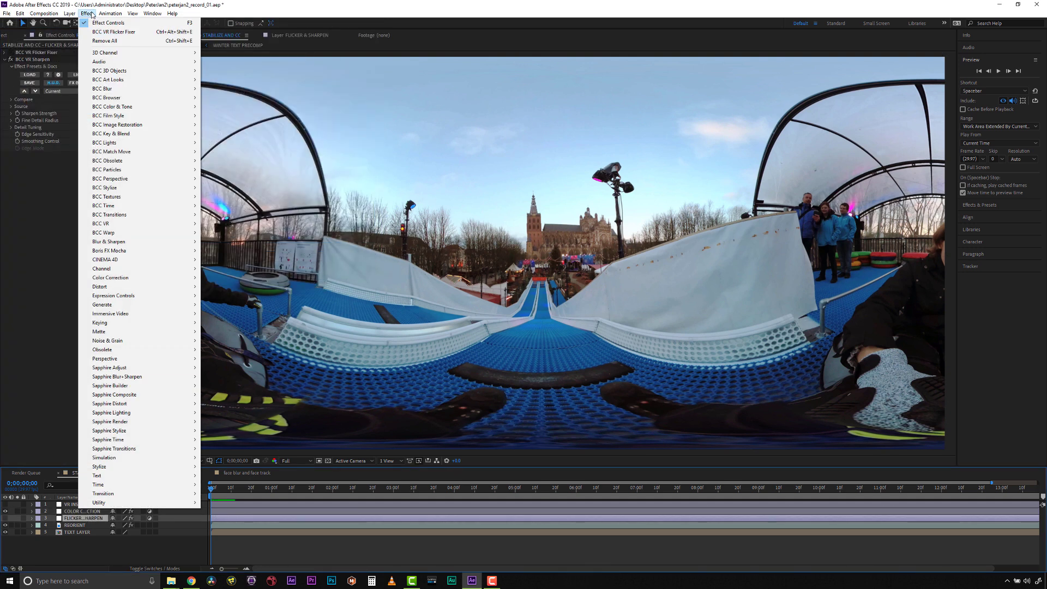
mouse_move(123, 224)
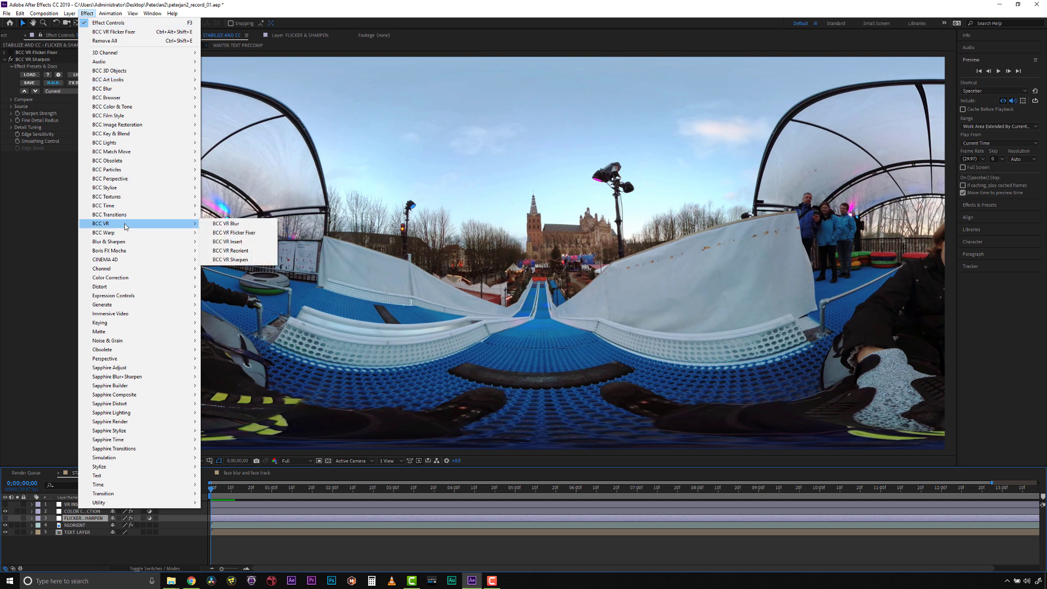
click(233, 232)
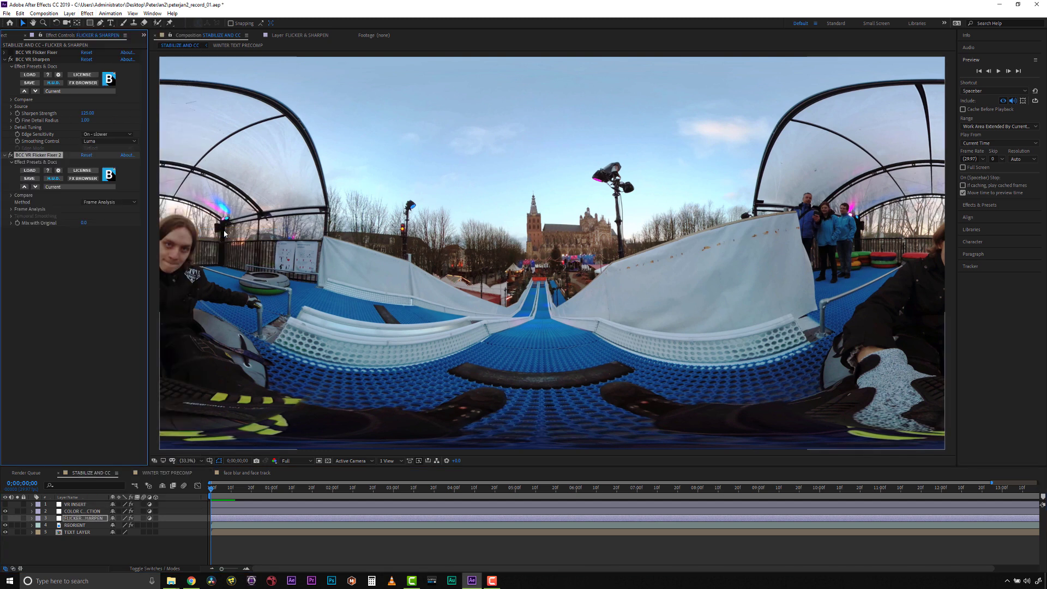
- Try the flicker fixer methods, settling on Temporal Smooth YCC, and reveal its compare settings
click(116, 206)
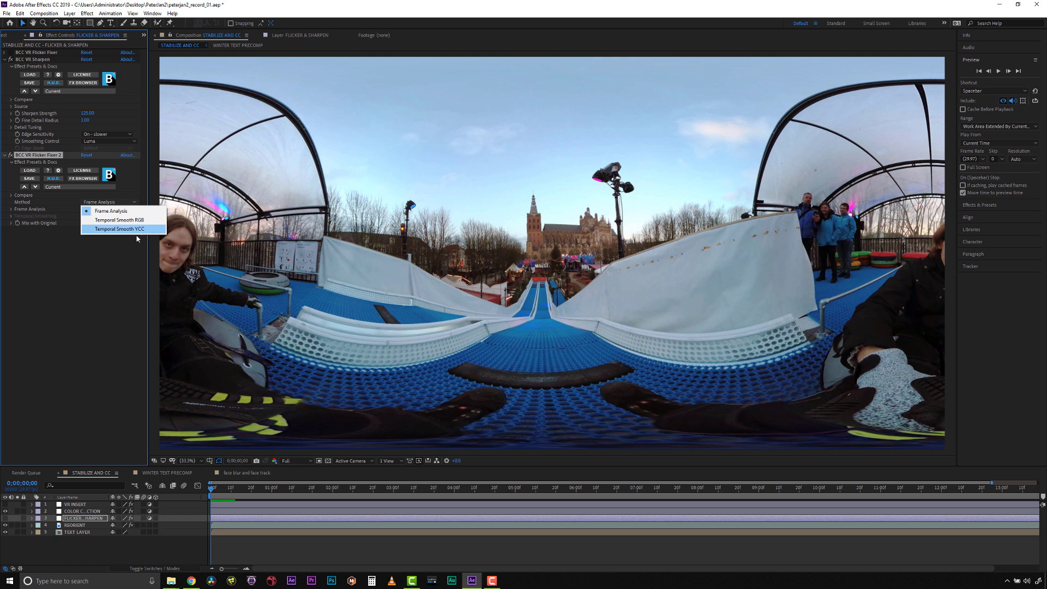
click(88, 263)
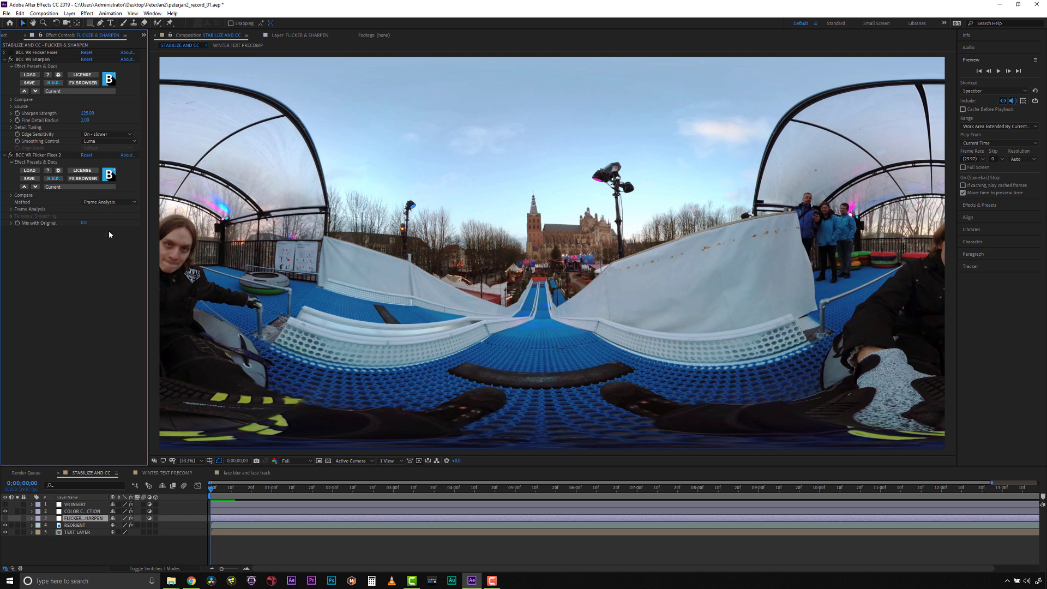
click(119, 202)
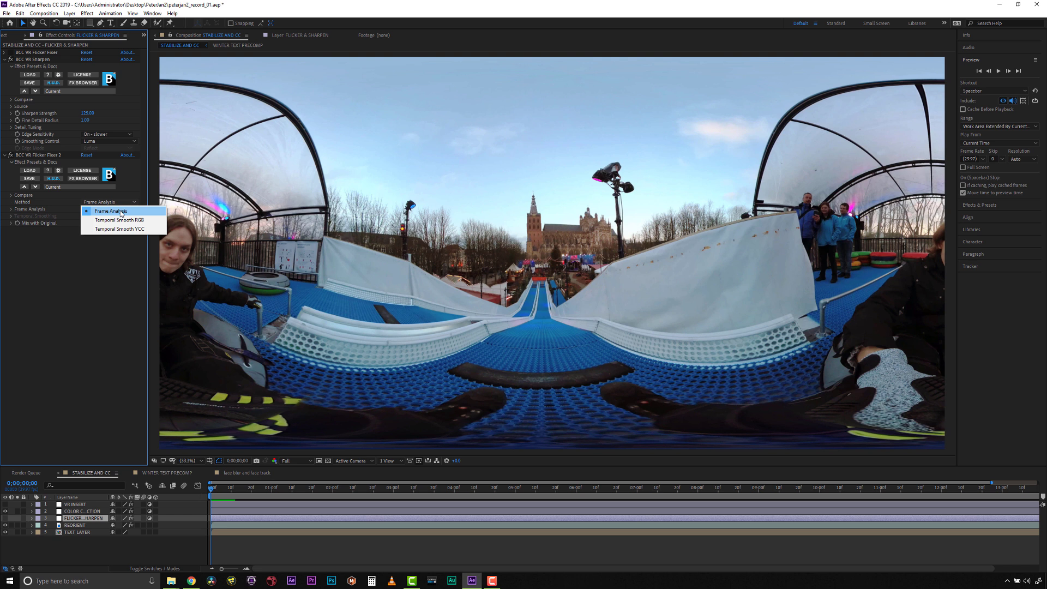
click(121, 213)
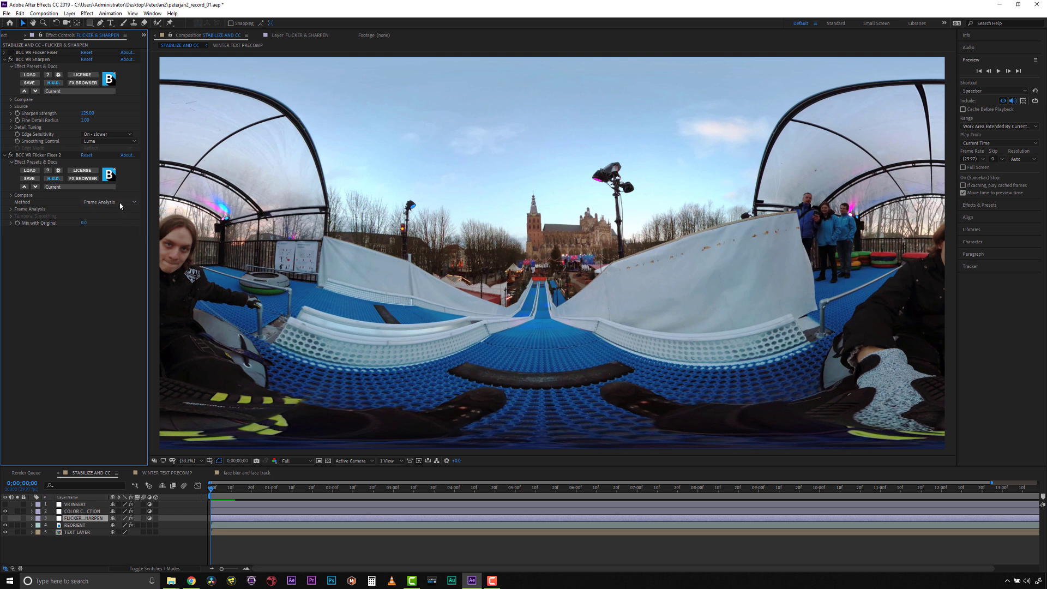
click(119, 202)
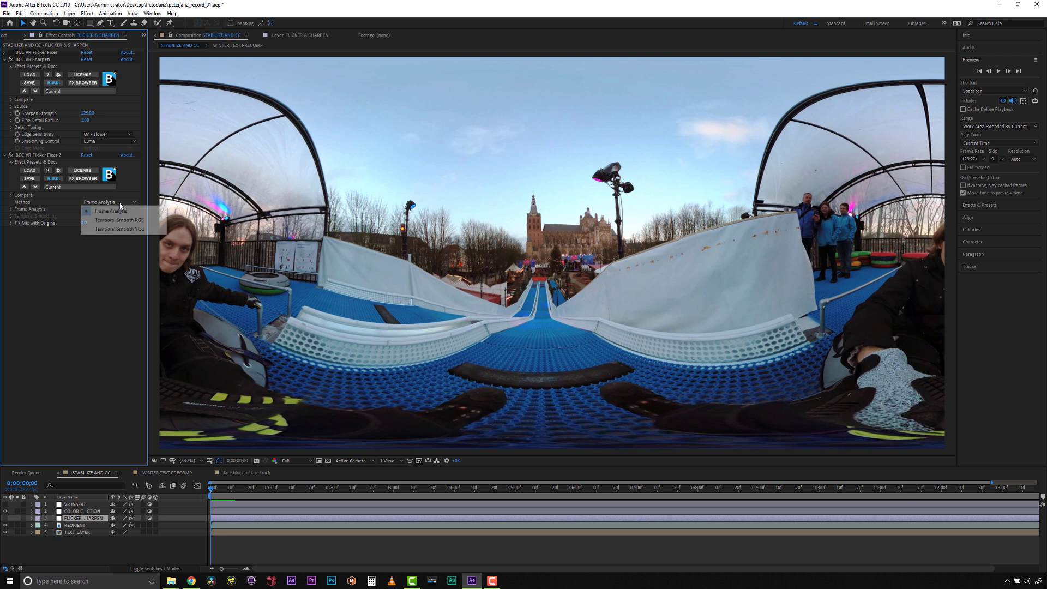
click(120, 221)
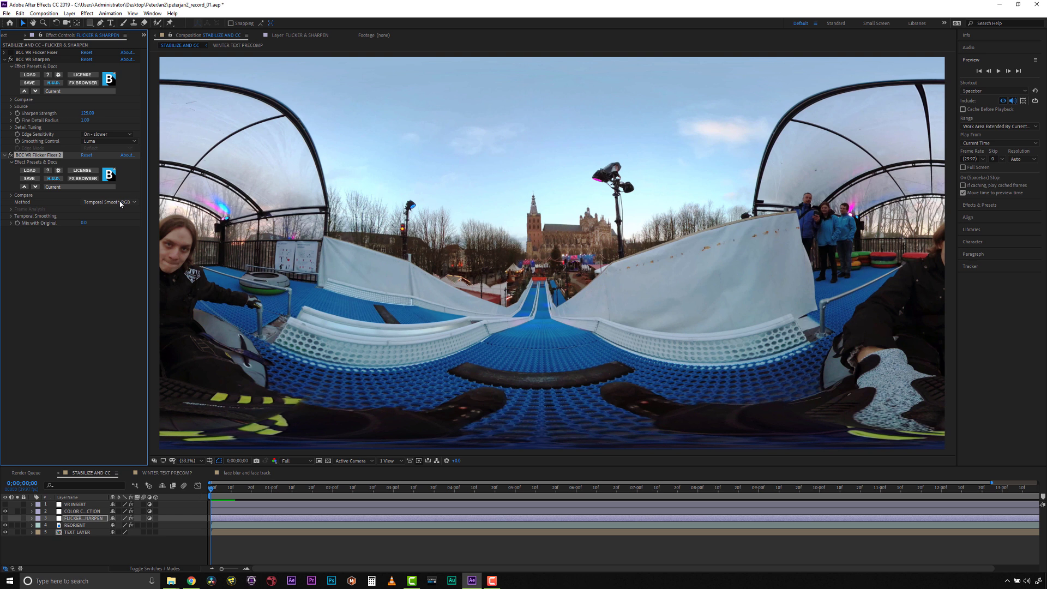
click(121, 204)
click(121, 230)
click(11, 195)
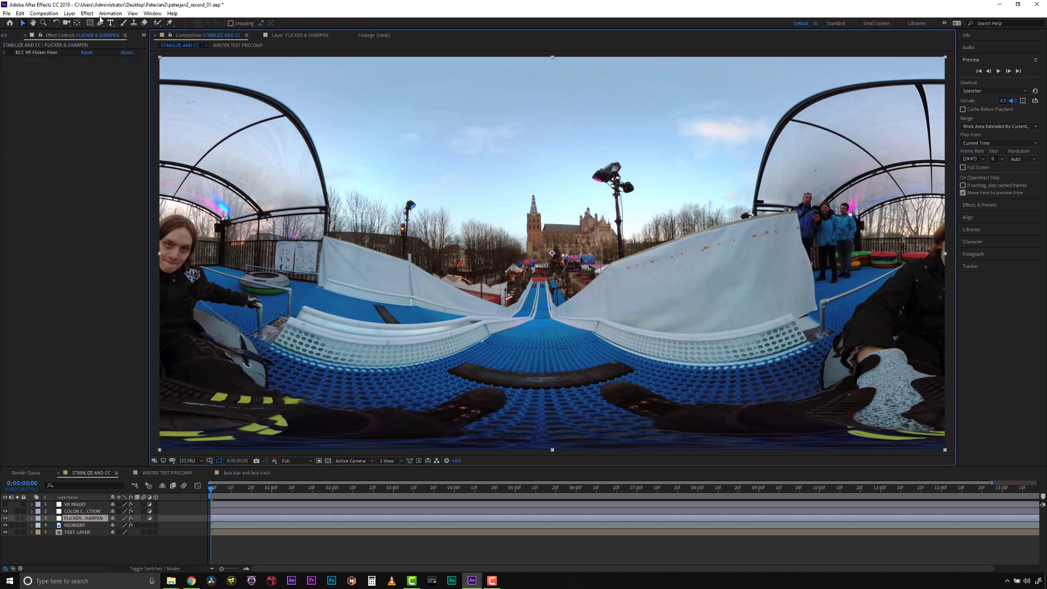
- Add BCC VR Sharpen and set Sharpen Strength to 150, then 300
click(87, 14)
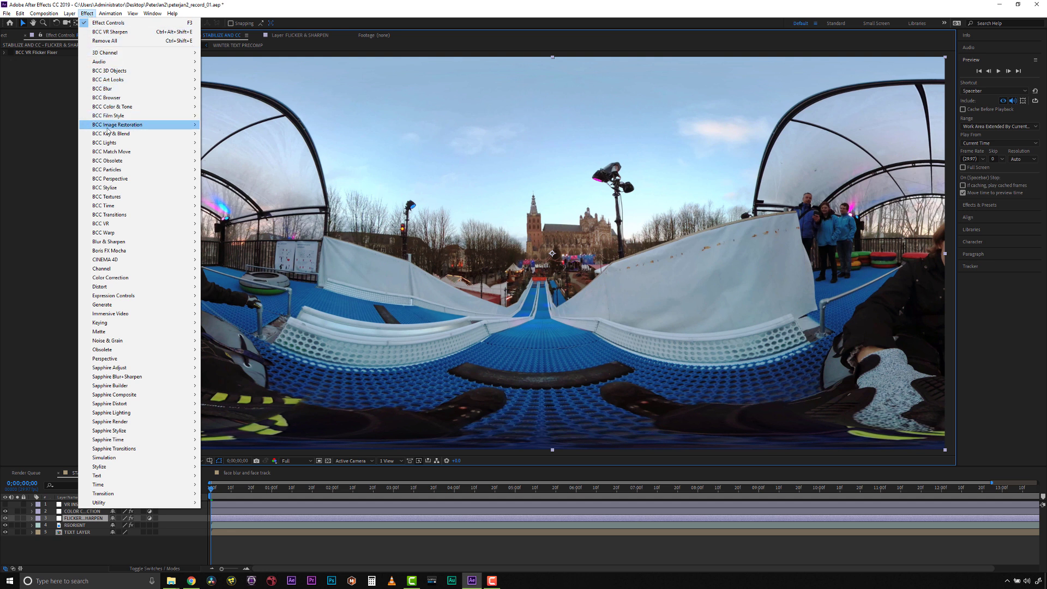
mouse_move(109, 226)
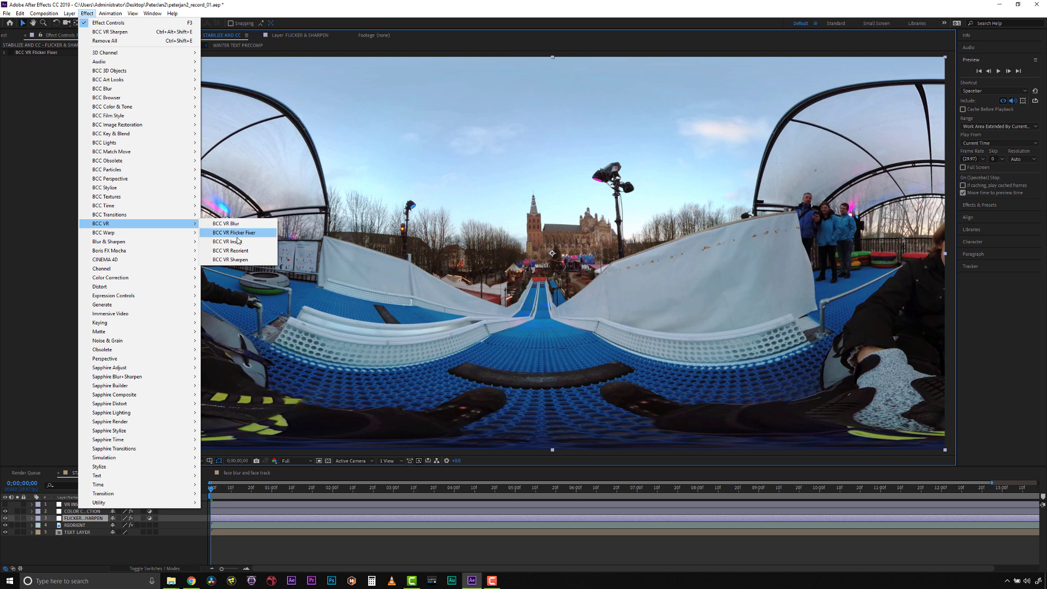
click(238, 259)
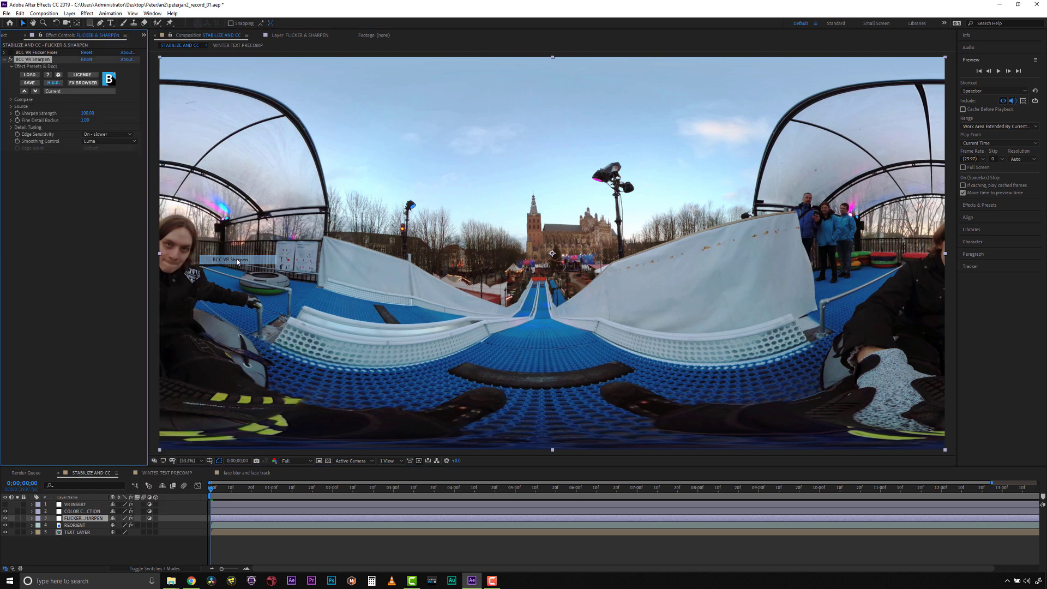
click(87, 113)
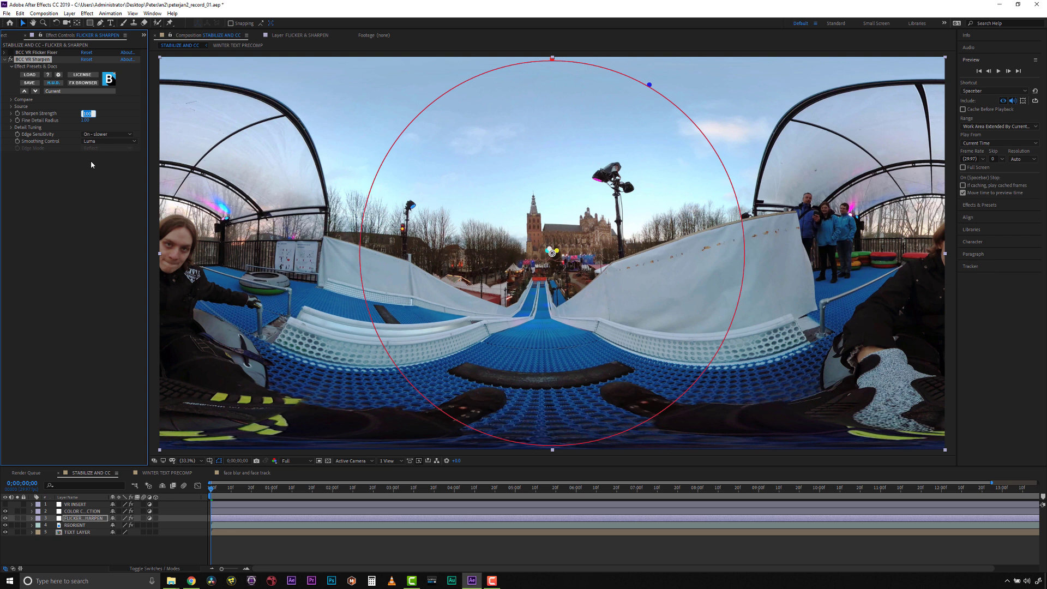
text(150)
key(Return)
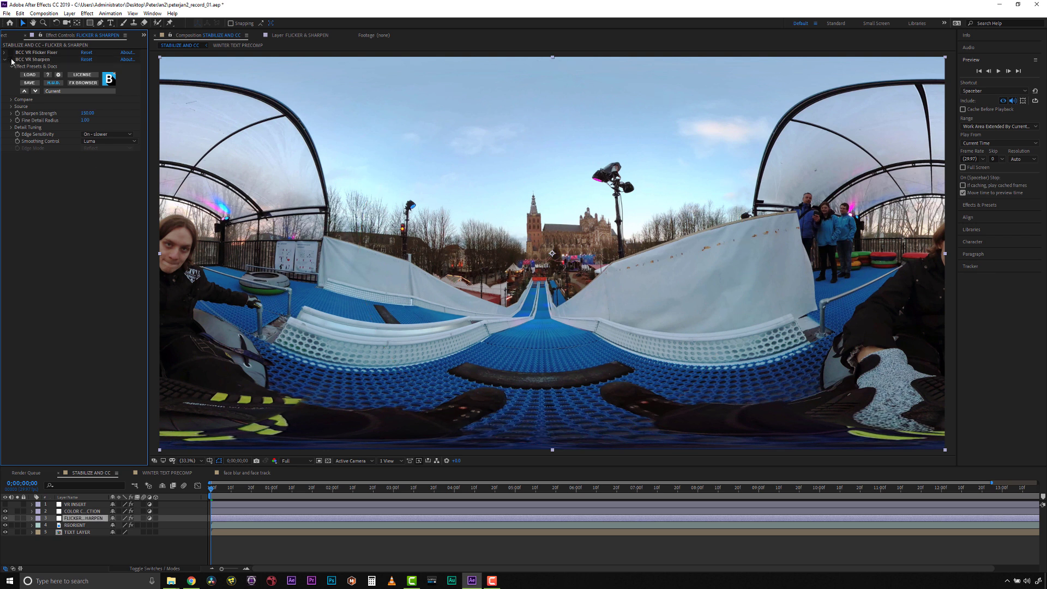
click(88, 114)
text(300)
key(Return)
- In Detail Tuning, raise small-detail sharpening to 8 and medium-detail sharpening to 10
click(11, 127)
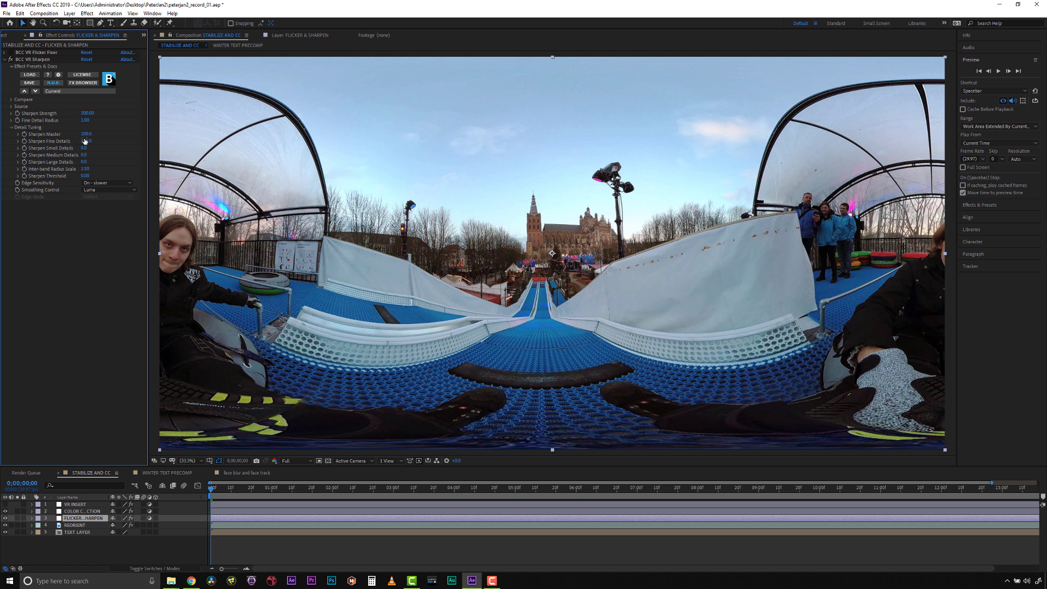
drag(84, 148, 88, 149)
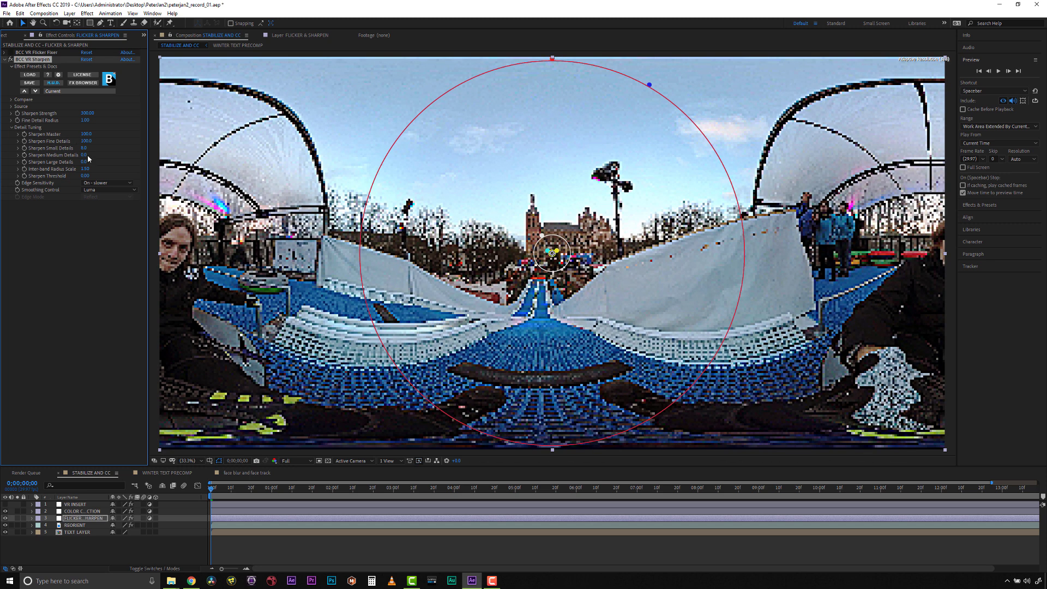
click(88, 155)
text(1)
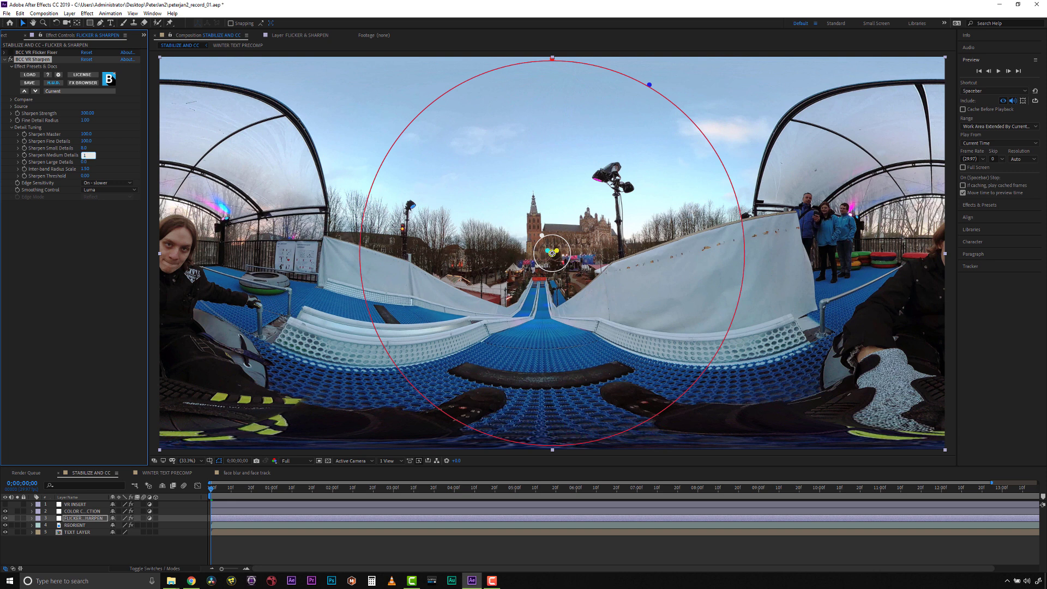
text(0)
key(Tab)
text(10)
click(85, 231)
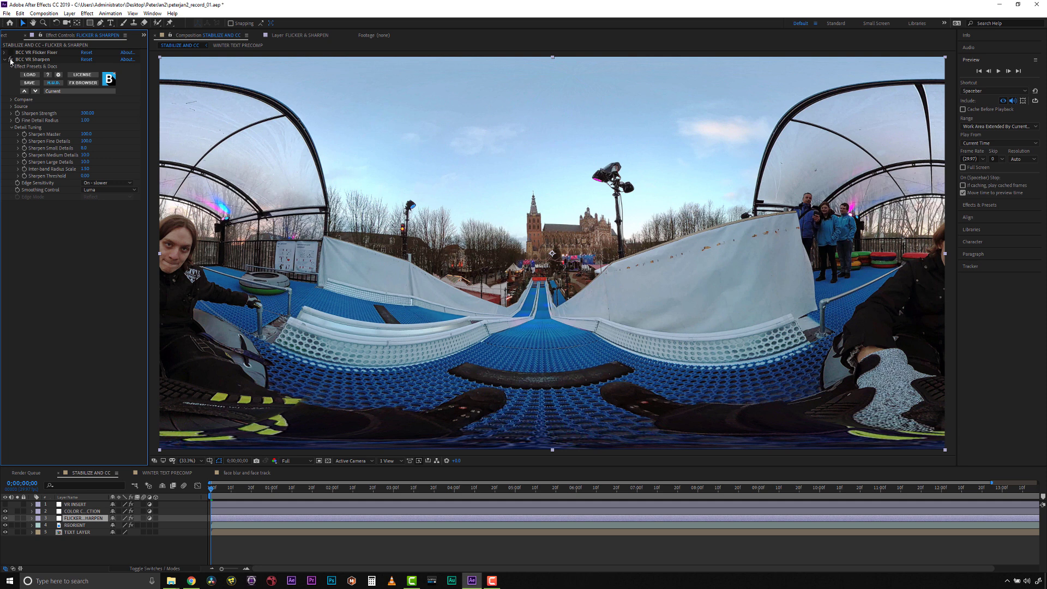
- Try zooming the viewer to full size to inspect the sharpened footage, then undo
key(slash)
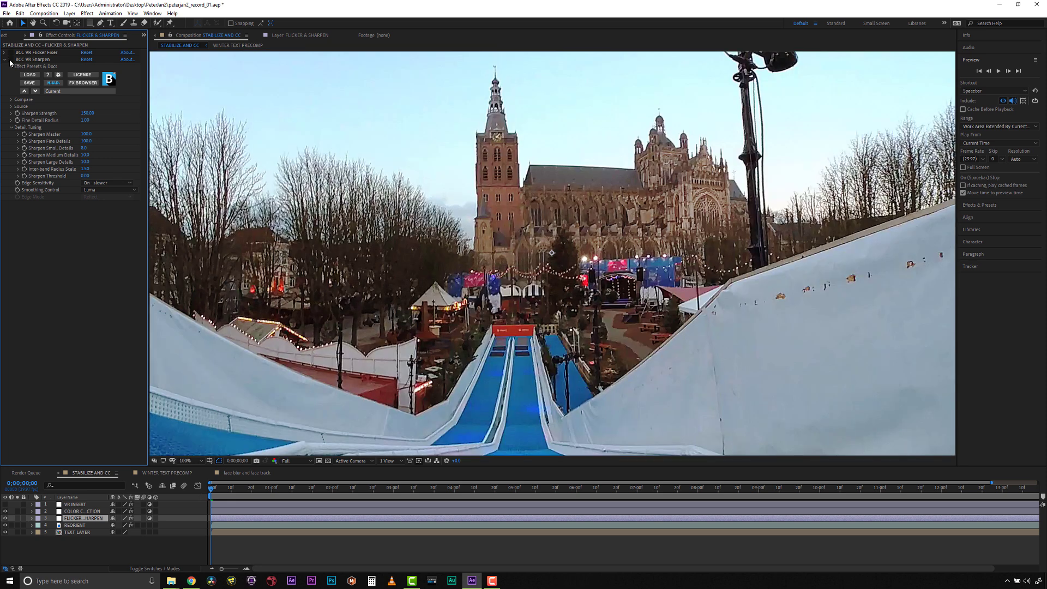
key(ctrl+z)
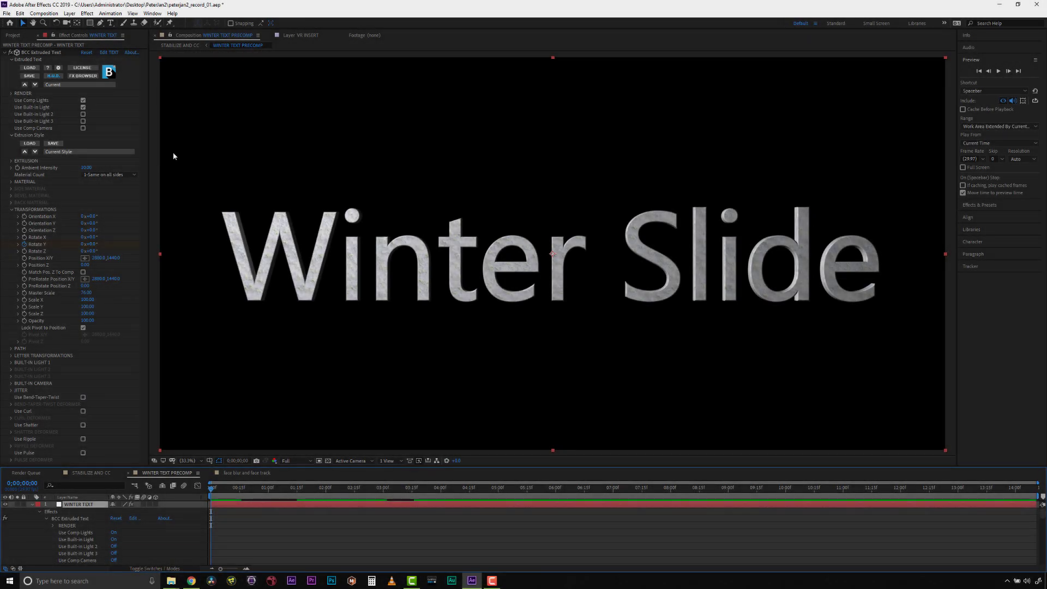
- Start pre-composing WINTER TEXT with Move all attributes, cancel, and return to STABILIZE AND CC
click(69, 13)
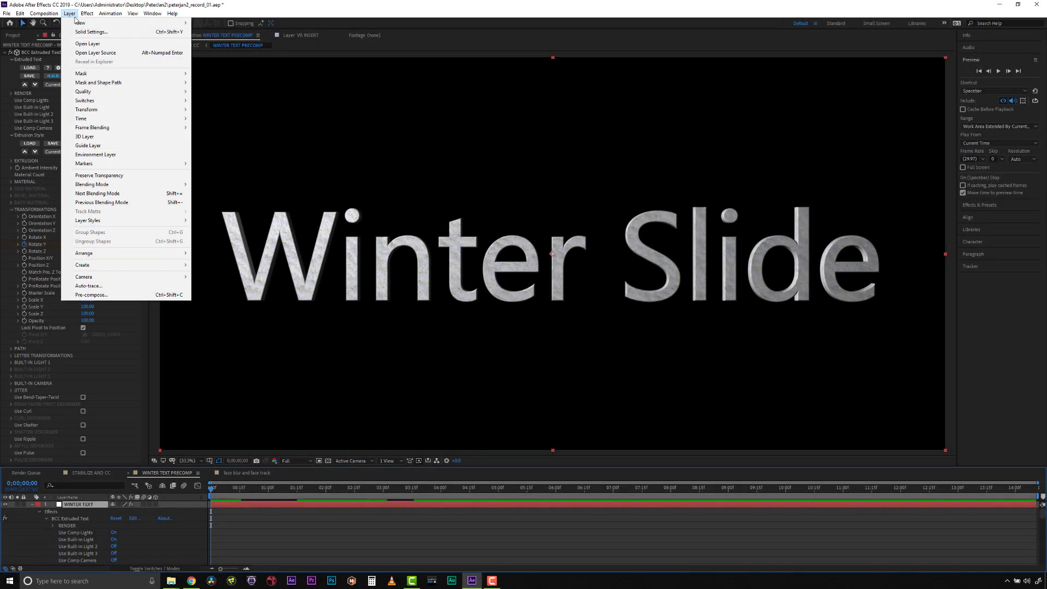
click(109, 295)
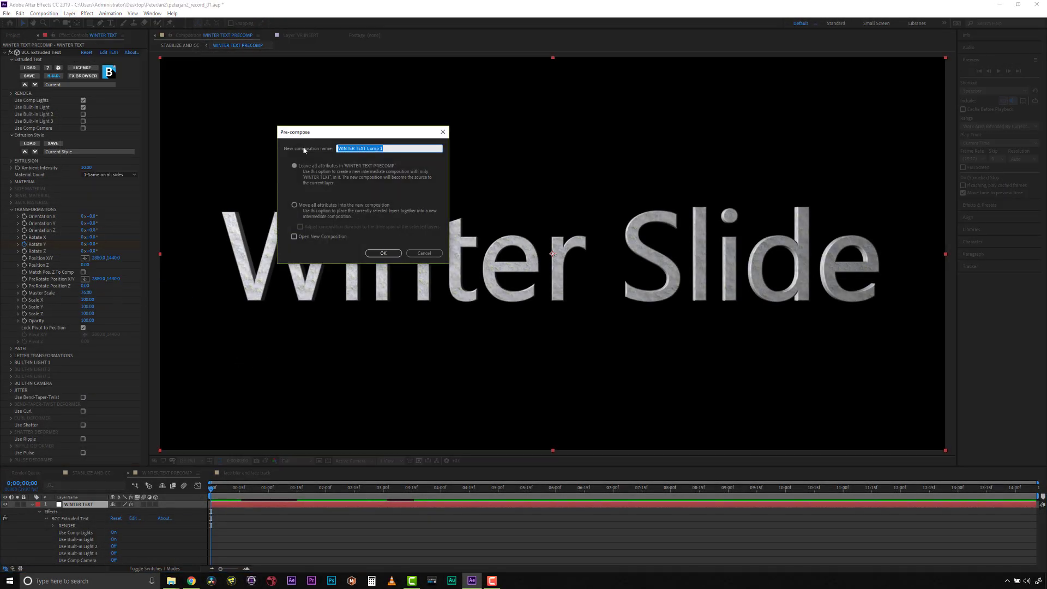
click(295, 206)
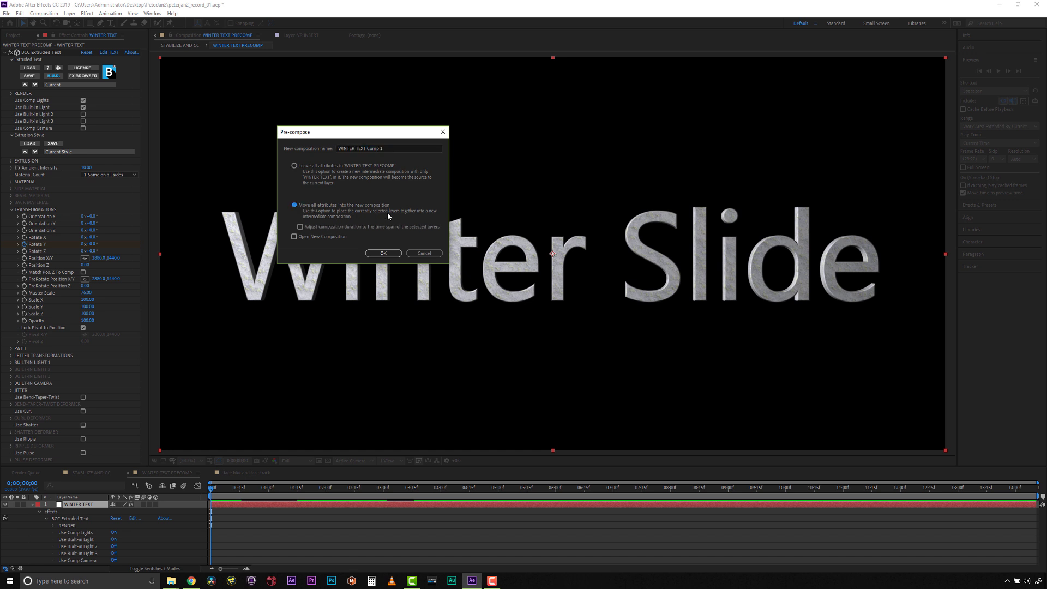
click(423, 253)
click(91, 473)
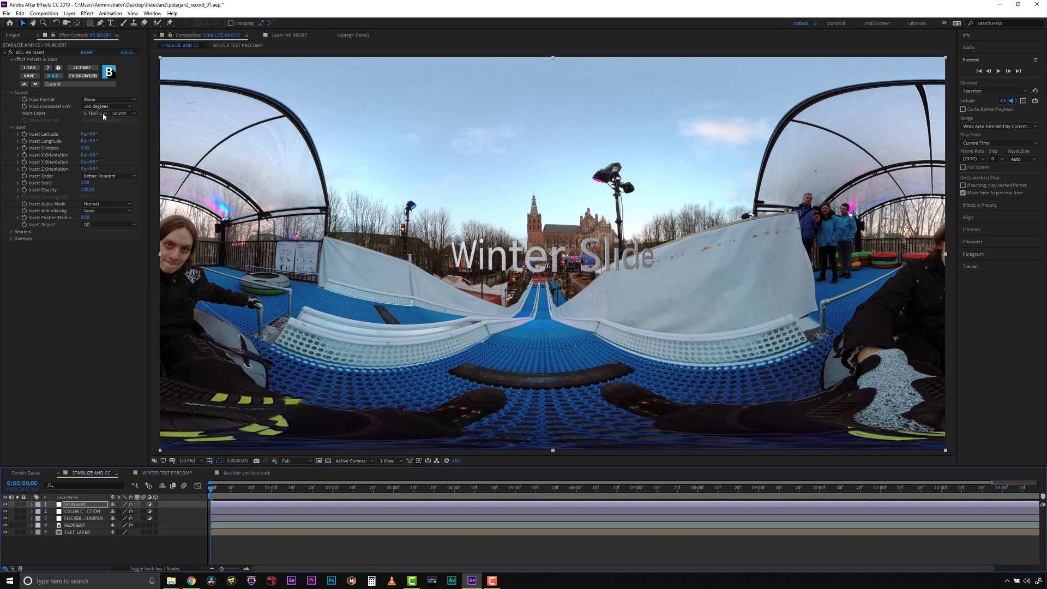
- Reset BCC VR Insert, set Insert Layer to 5. TEXT LAYER and keep Input Format on Mono
drag(85, 148, 105, 151)
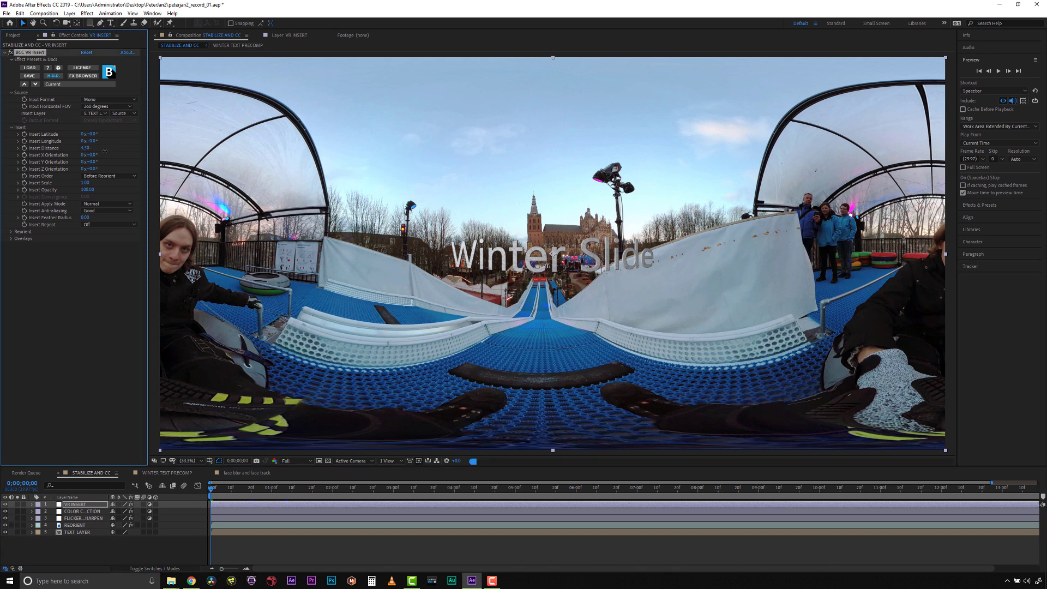
click(86, 52)
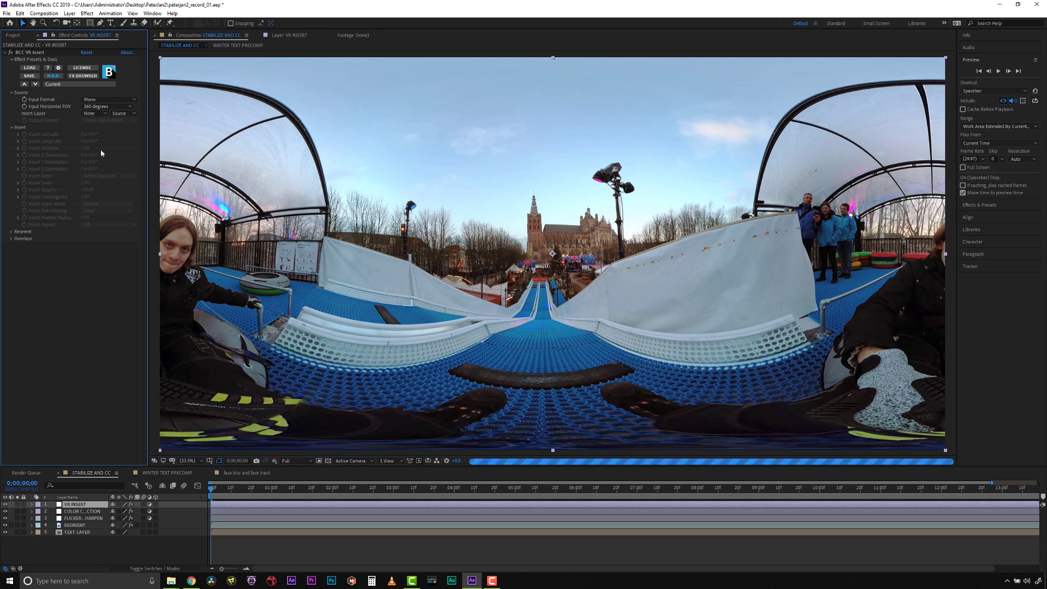
click(98, 113)
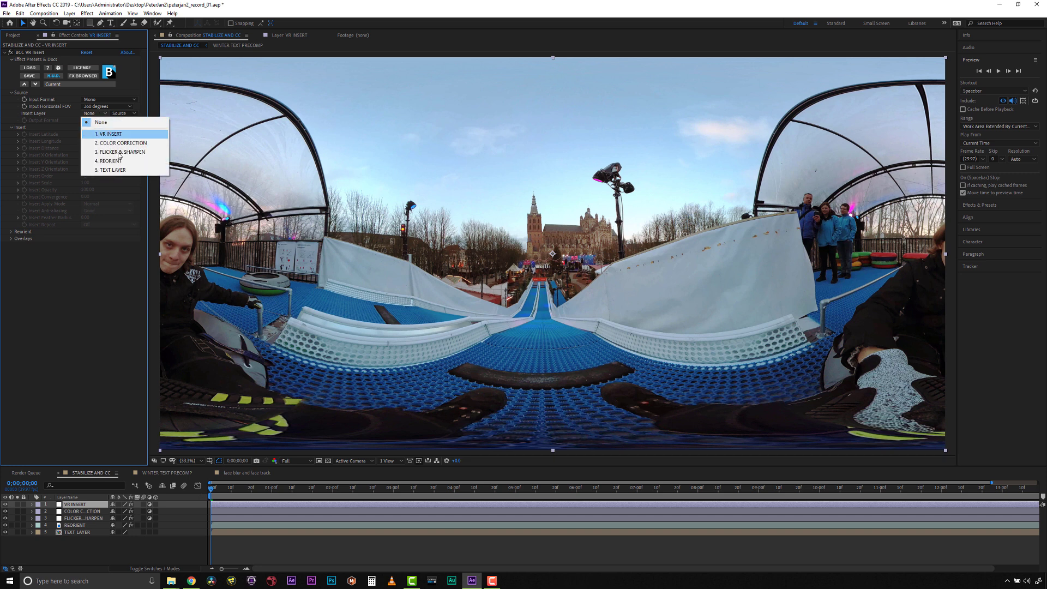
click(118, 169)
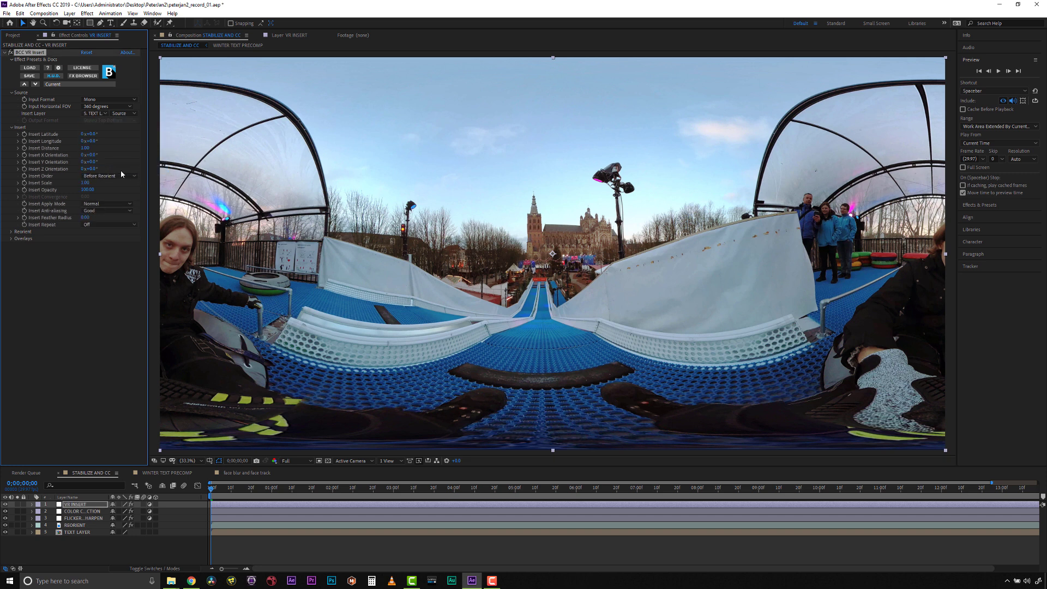
click(93, 101)
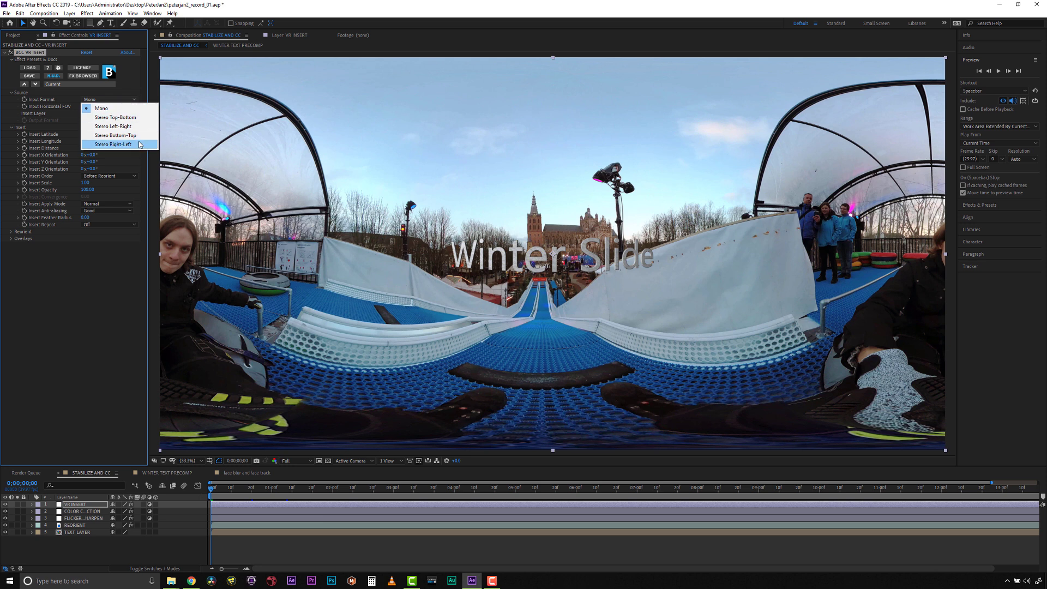
click(98, 311)
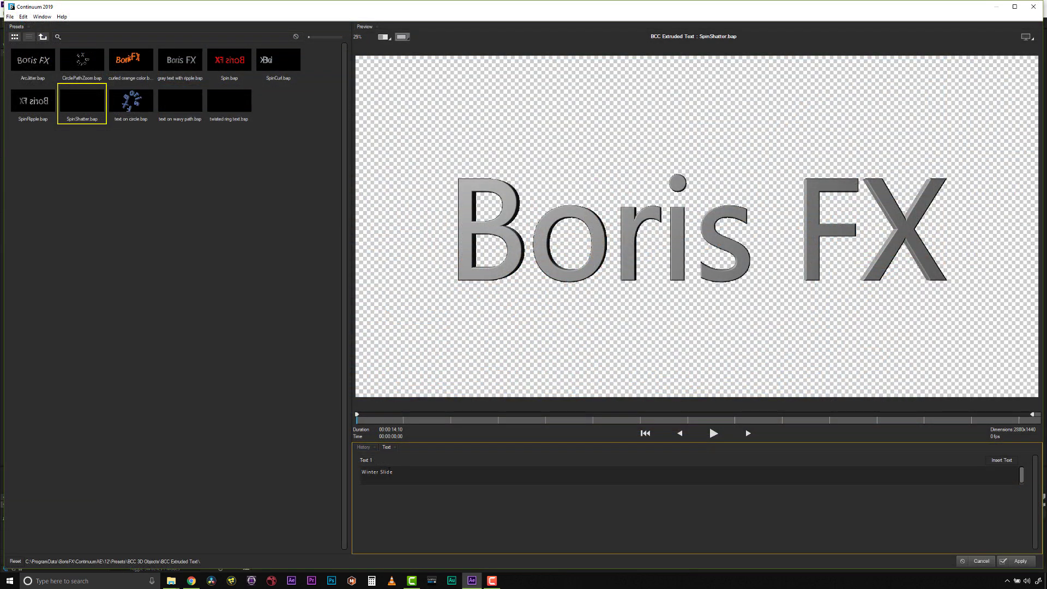
- Select the Continuum Text 1 title text and type the test string 'SOME NEW TE'
drag(404, 471, 355, 470)
text(SOME NEW TE)
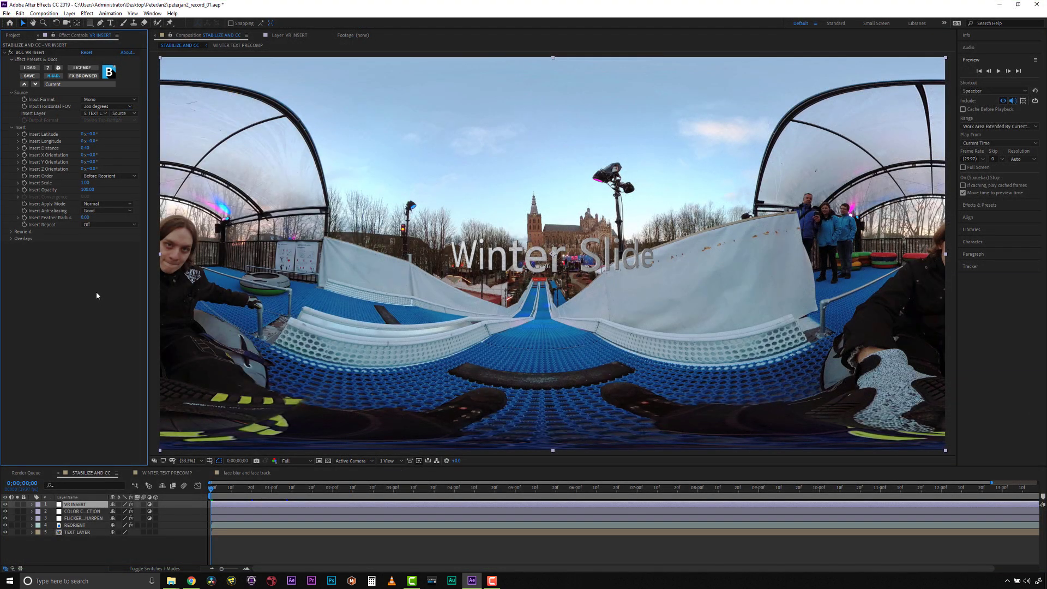
- Toggle BCC VR Insert's Insert Repeat between Four Sides and Off, collapsing Overlays
click(90, 227)
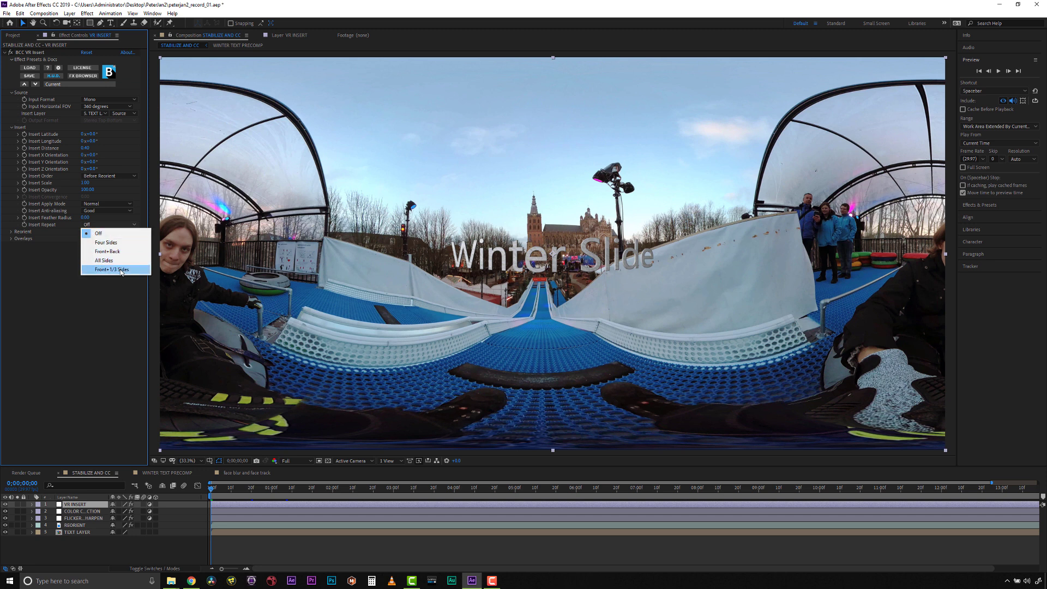
click(106, 242)
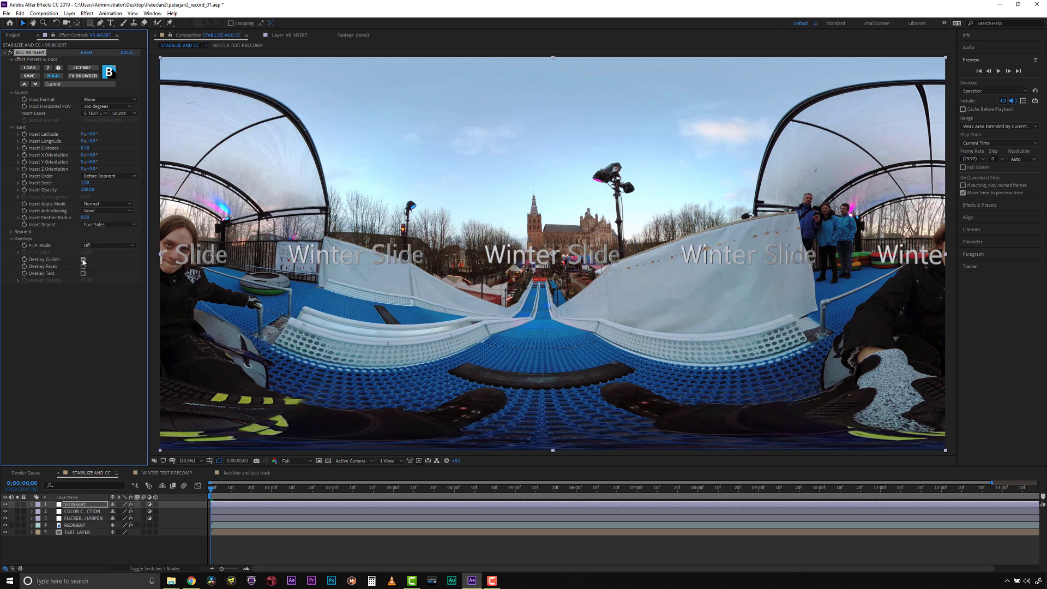
click(114, 260)
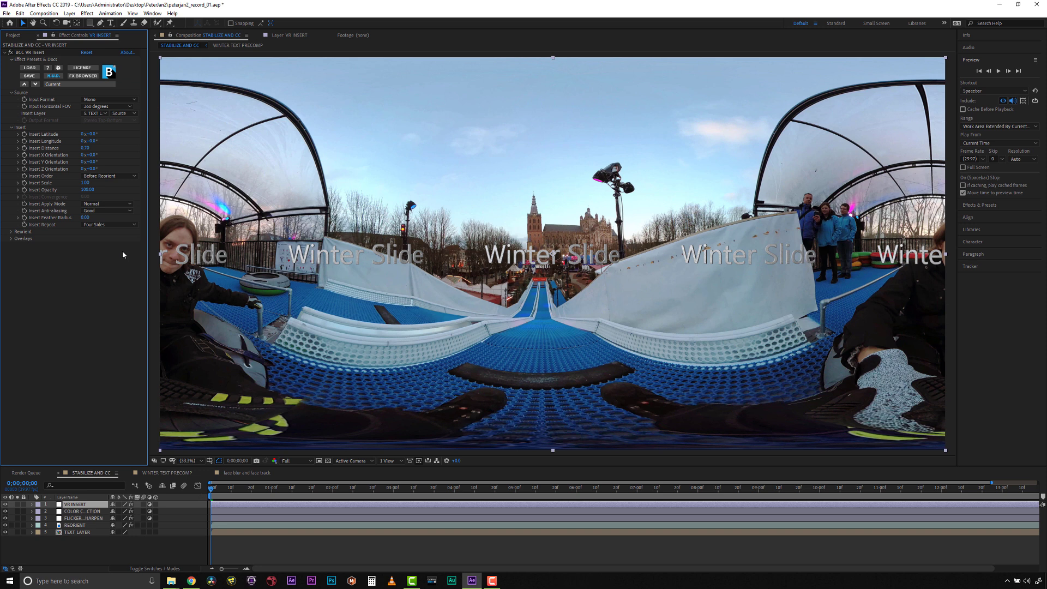
click(114, 223)
click(104, 230)
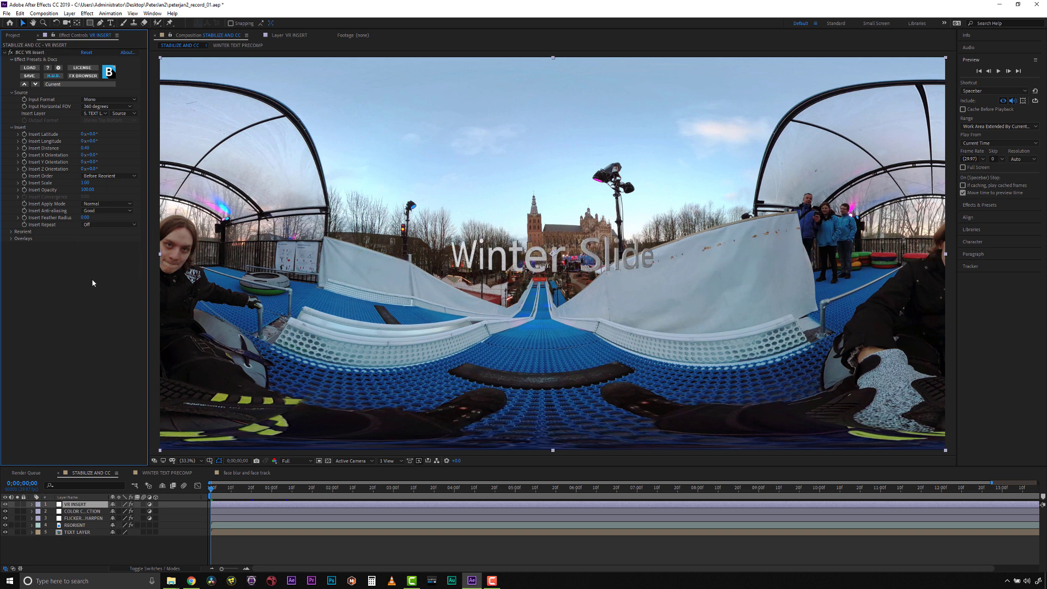
click(101, 224)
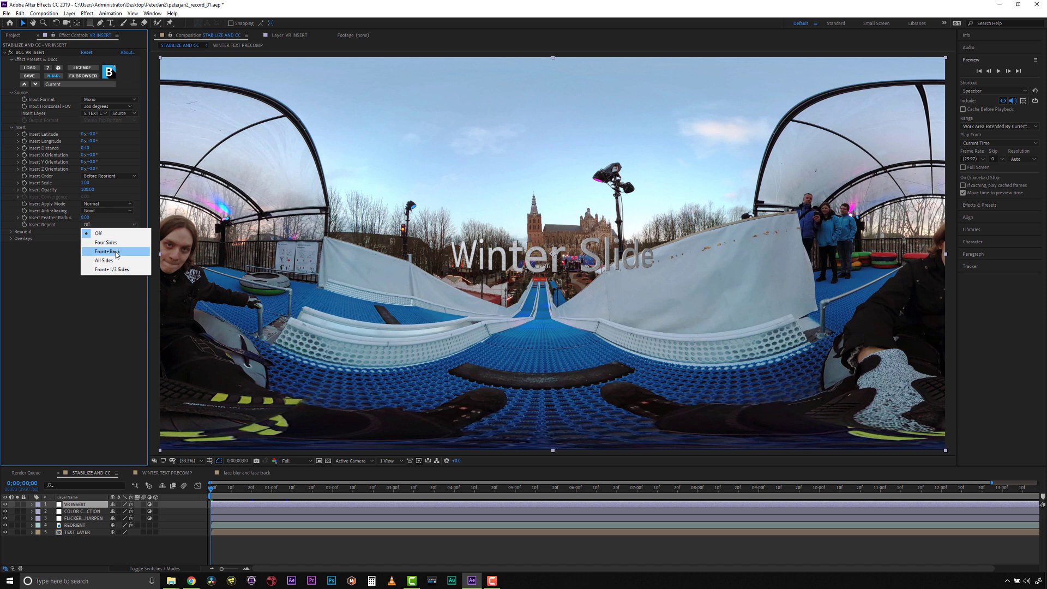
click(105, 242)
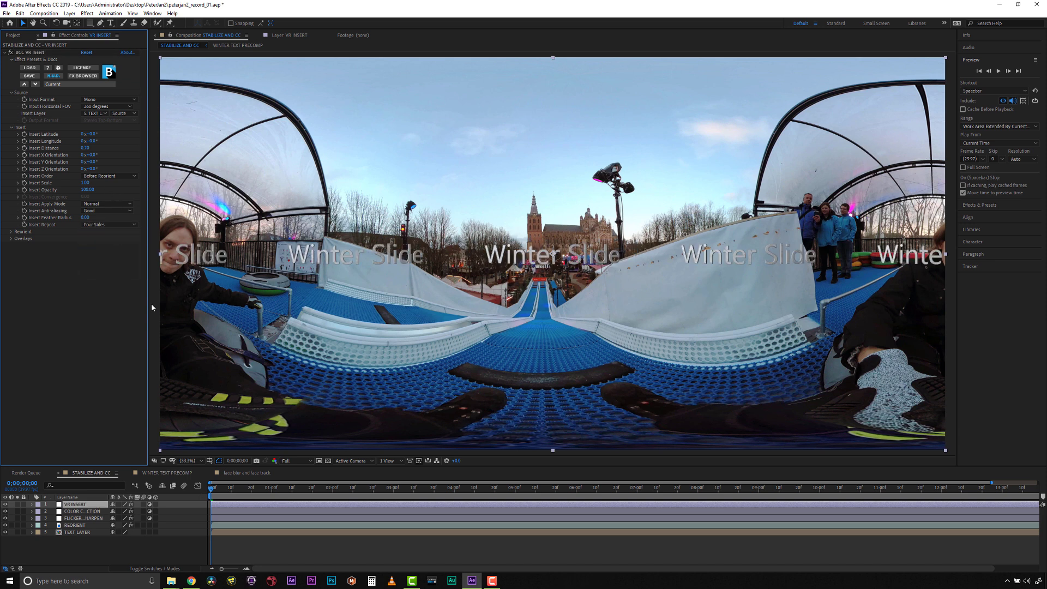
click(112, 224)
- Set Insert Repeat to Off and jump Mocha Pro to the clip's last frame
click(96, 235)
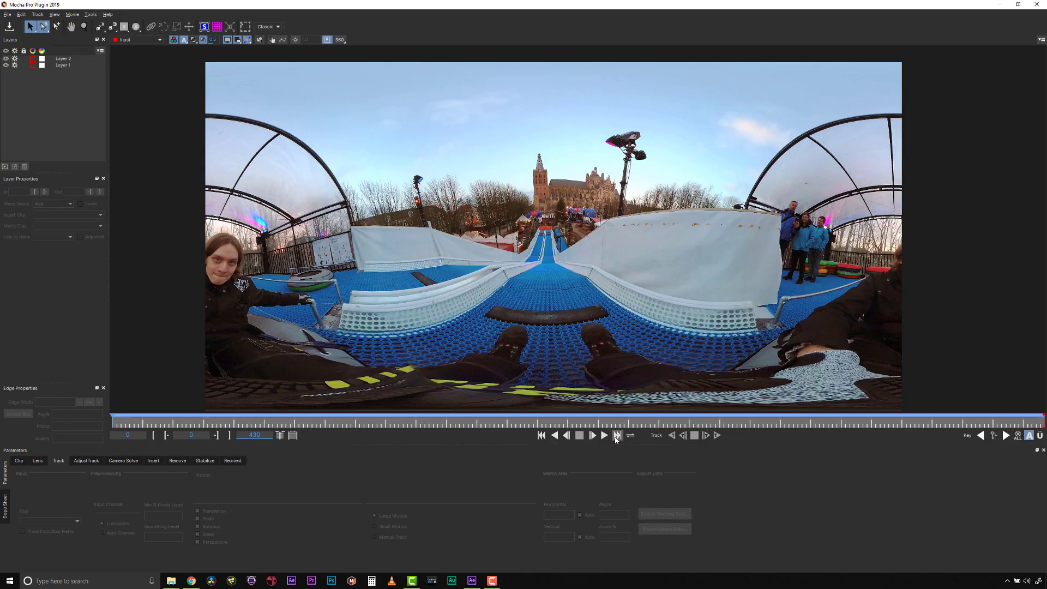
click(616, 437)
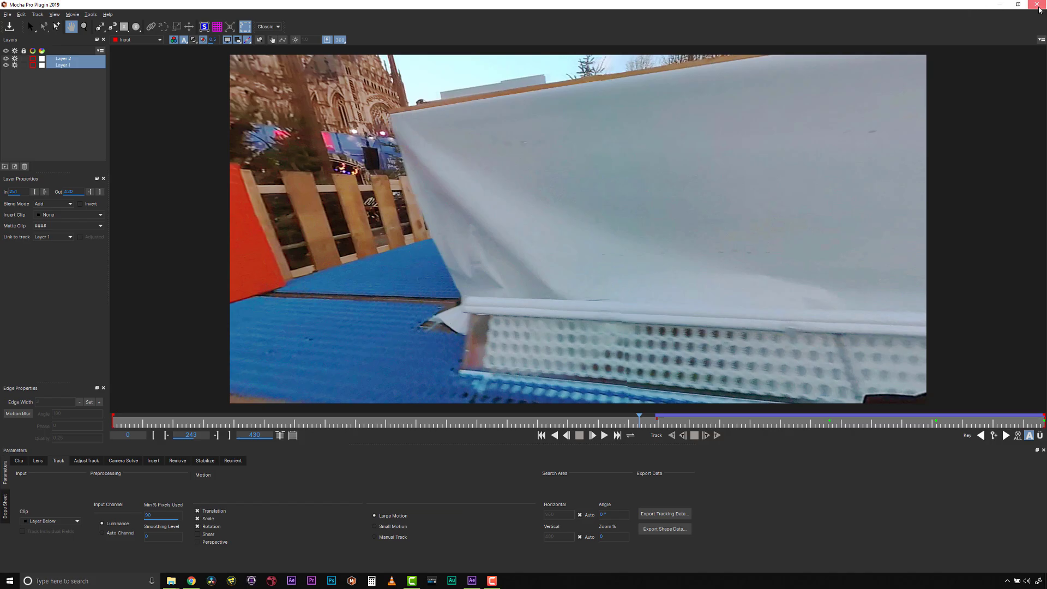
- Close Mocha, create AE masks, recheck Apply Matte and show the RENDER layer
click(1038, 6)
click(96, 141)
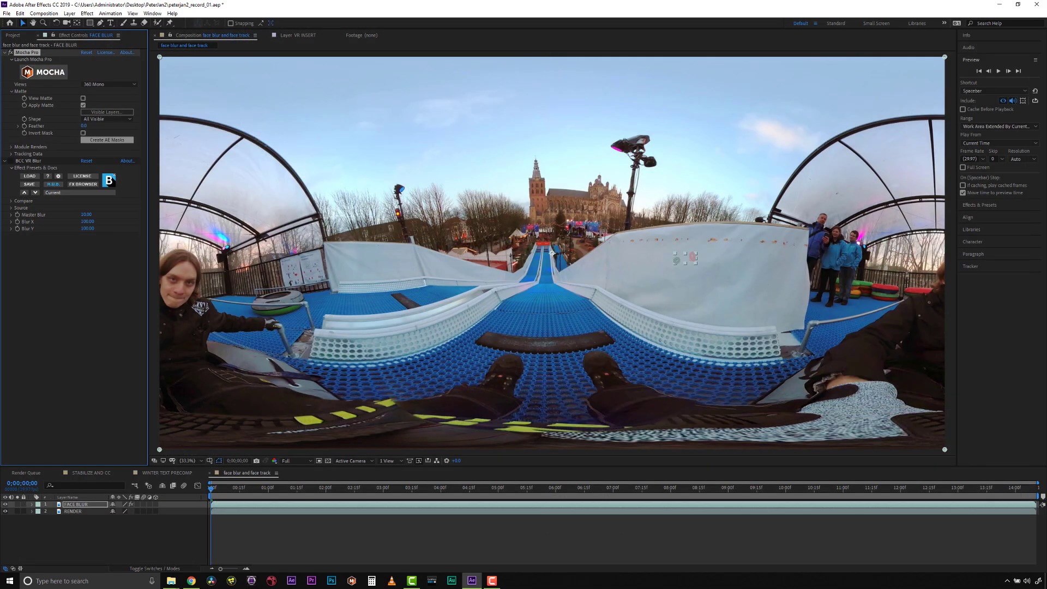
click(989, 487)
click(83, 105)
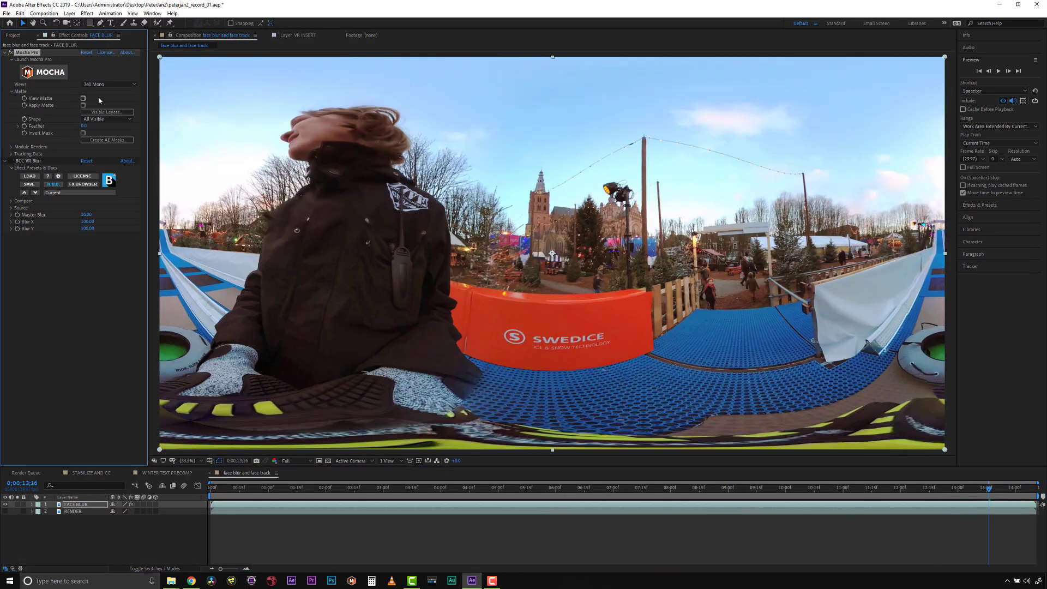
click(84, 105)
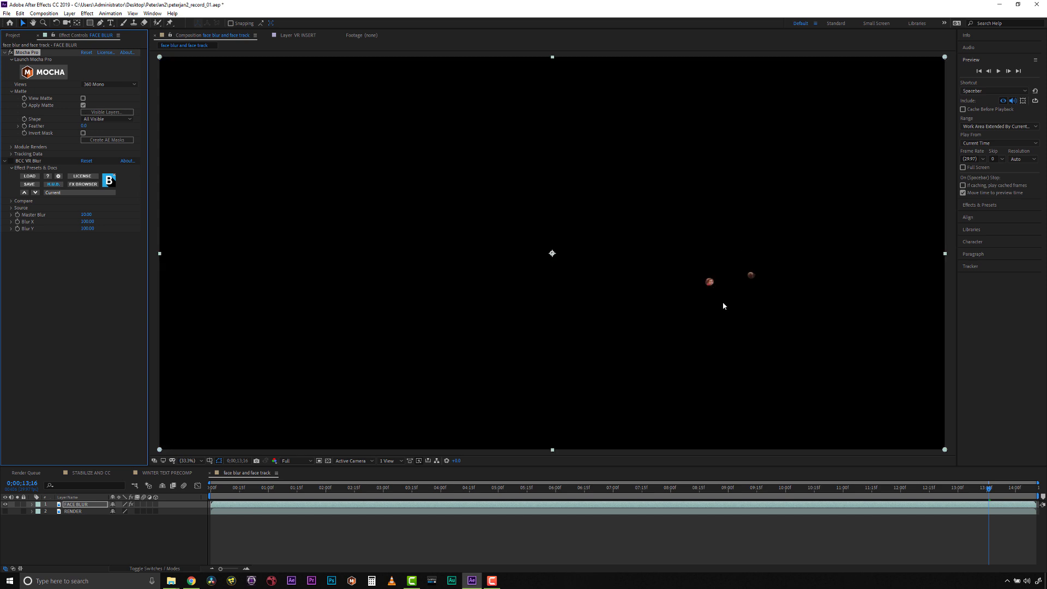
click(5, 511)
- Set BCC VR Blur's Master Blur to 15
click(17, 161)
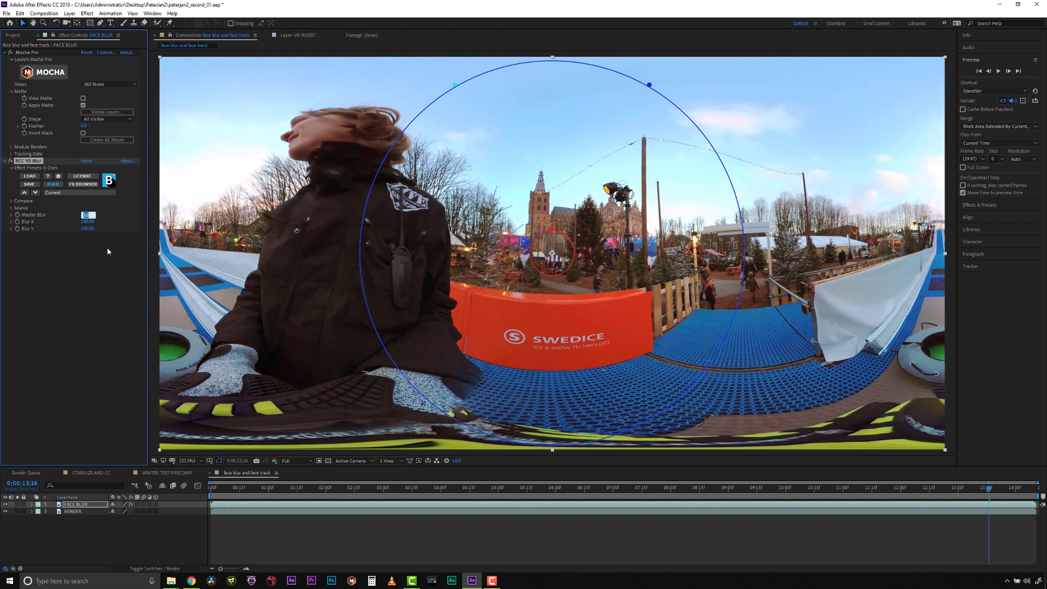
text(15)
click(94, 294)
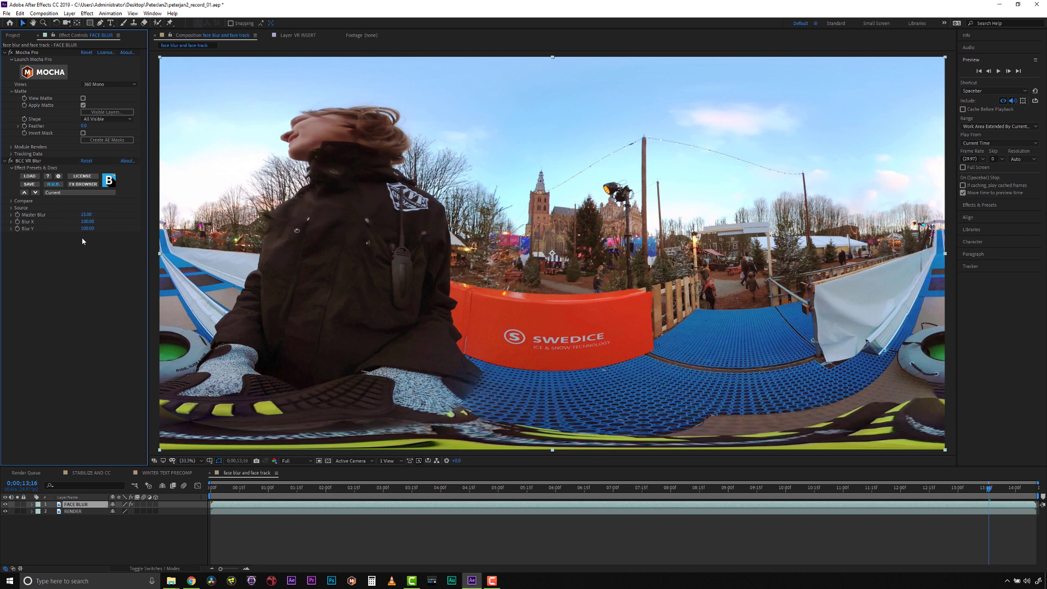